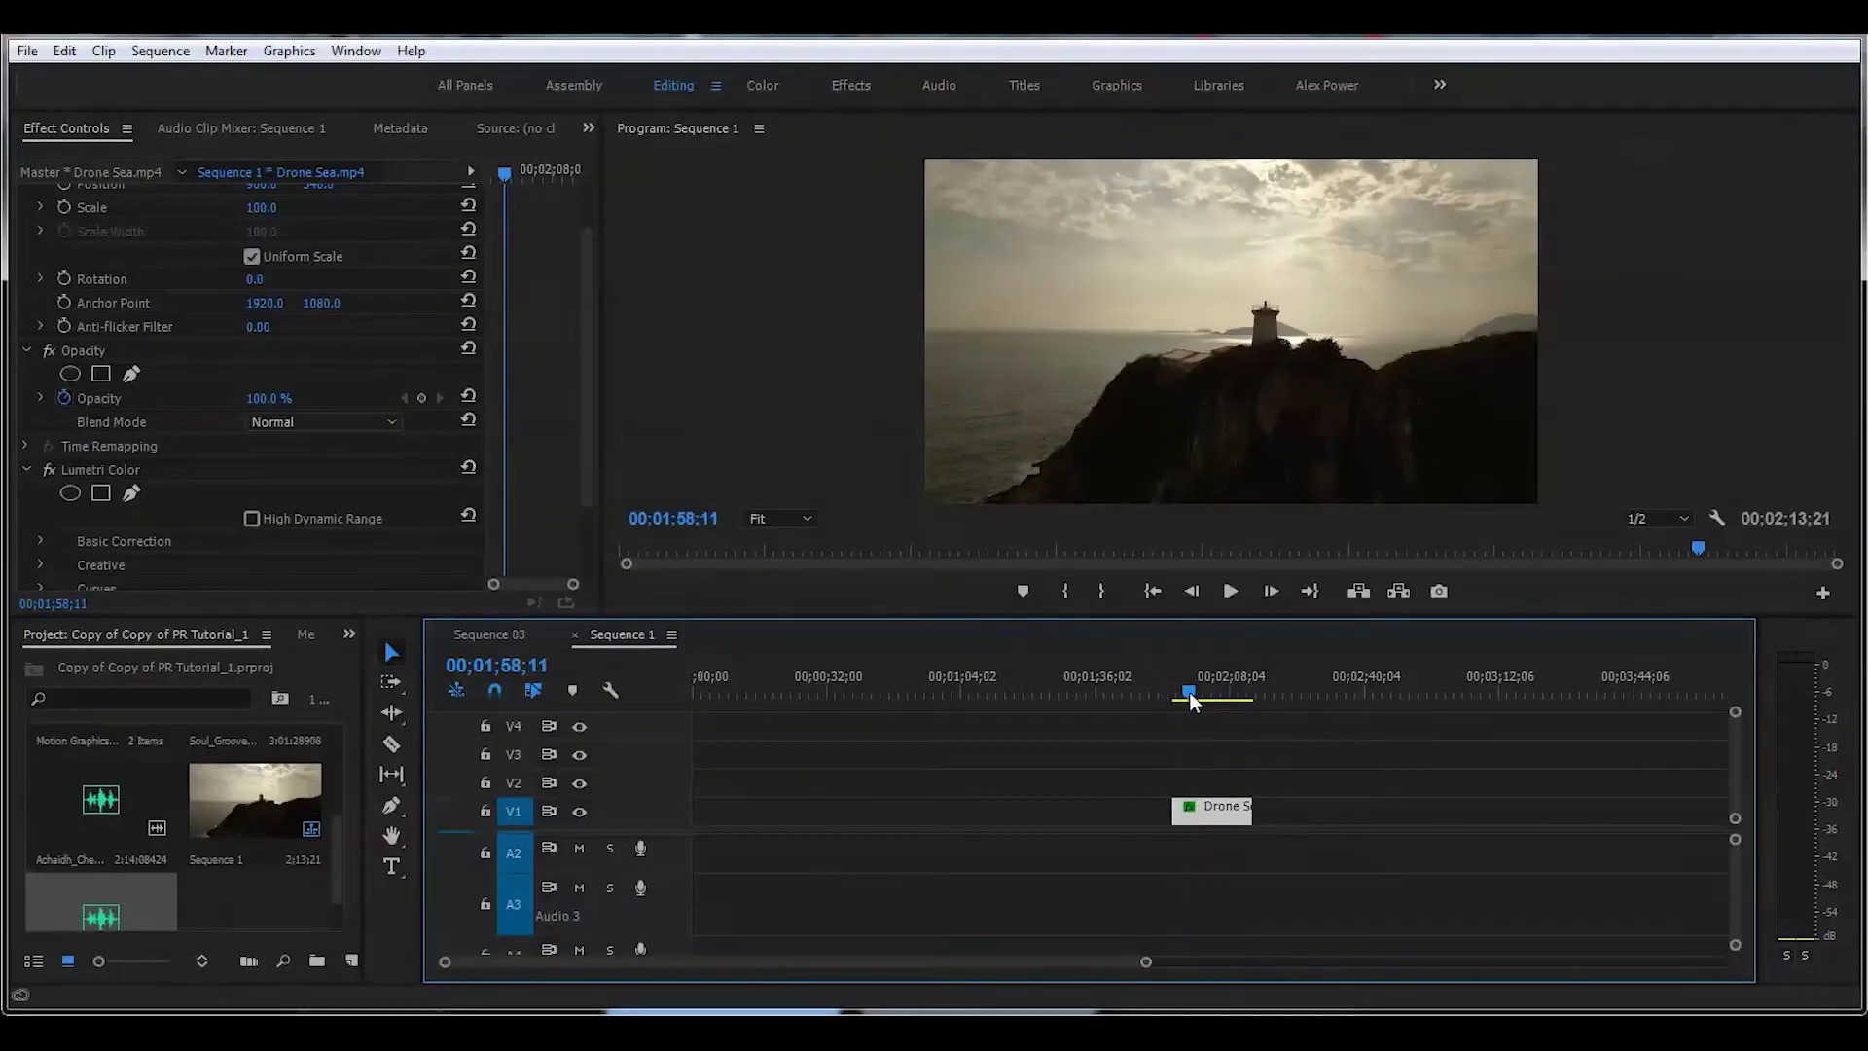
Search the Effects panel for 'crop' and drop the Crop effect onto the Drone Sea clip
{"action": "left_click_drag", "start_coordinate": [1189, 692], "coordinate": [1200, 697]}
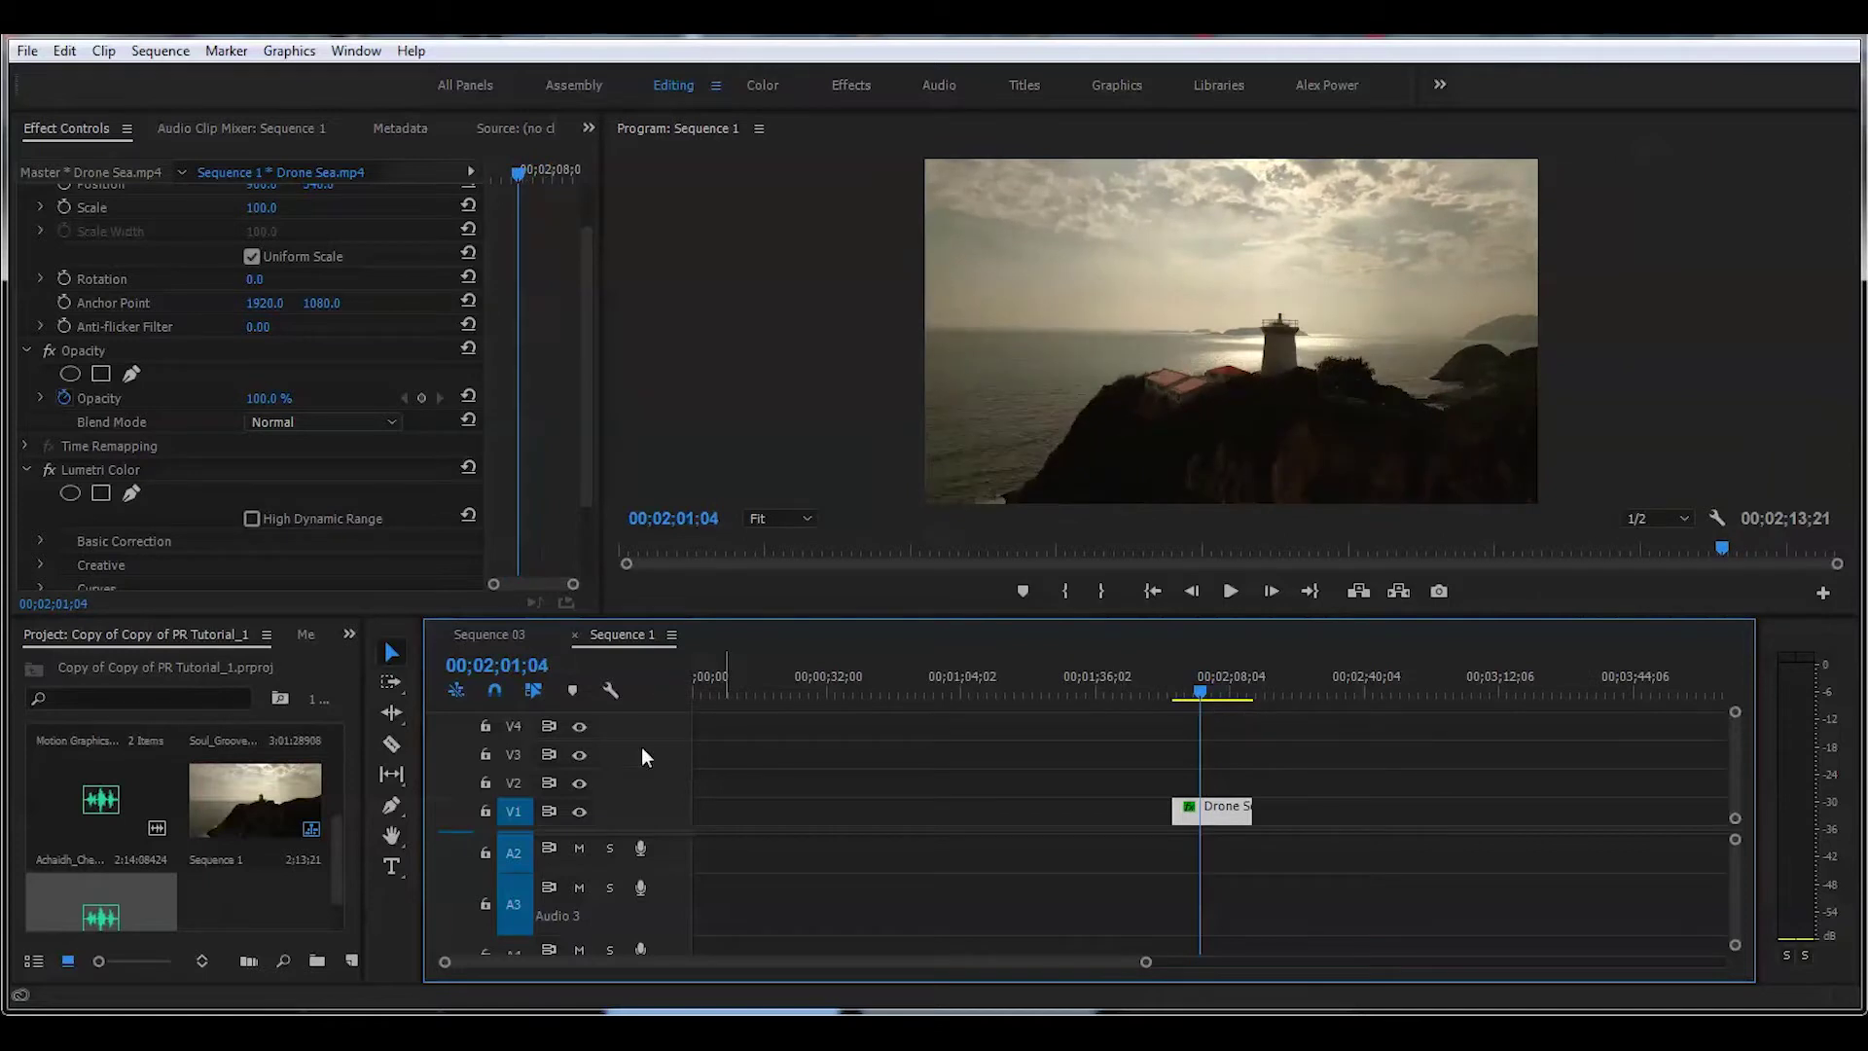
{"action": "left_click", "coordinate": [349, 636]}
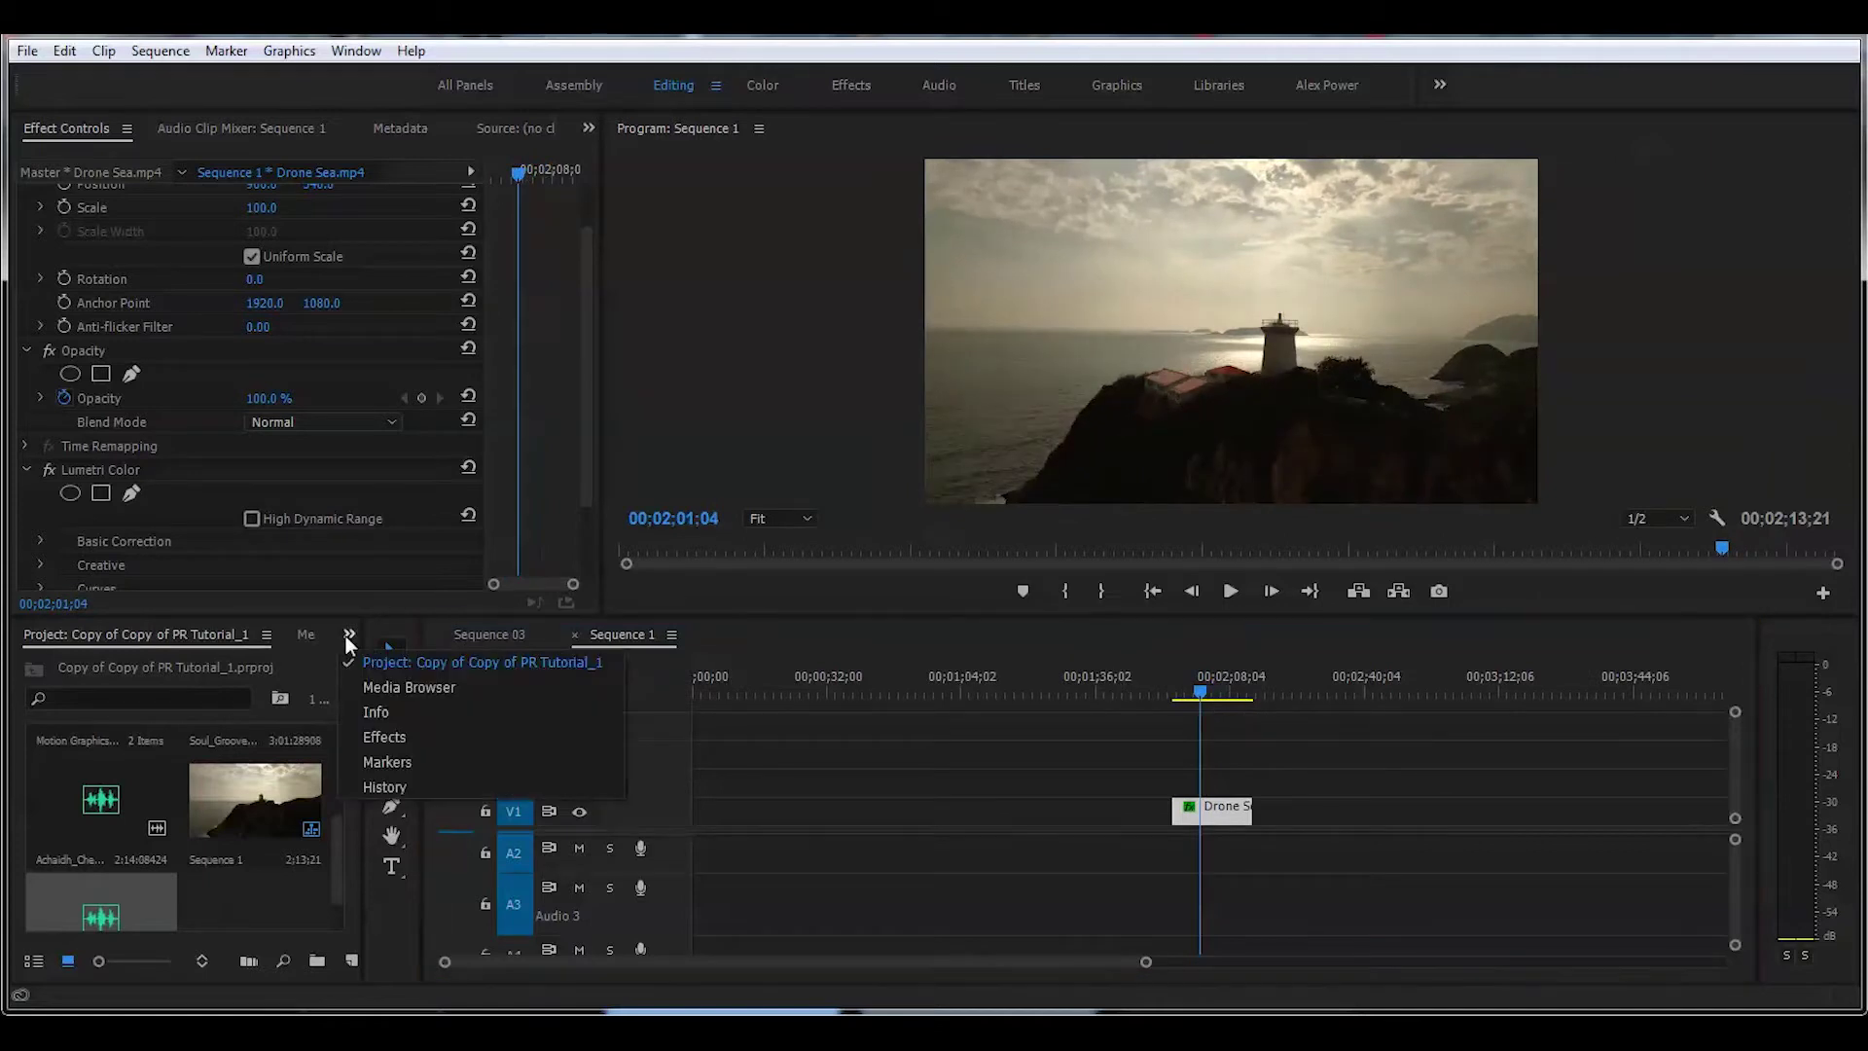
{"action": "left_click", "coordinate": [394, 739]}
{"action": "type", "text": "crop"}
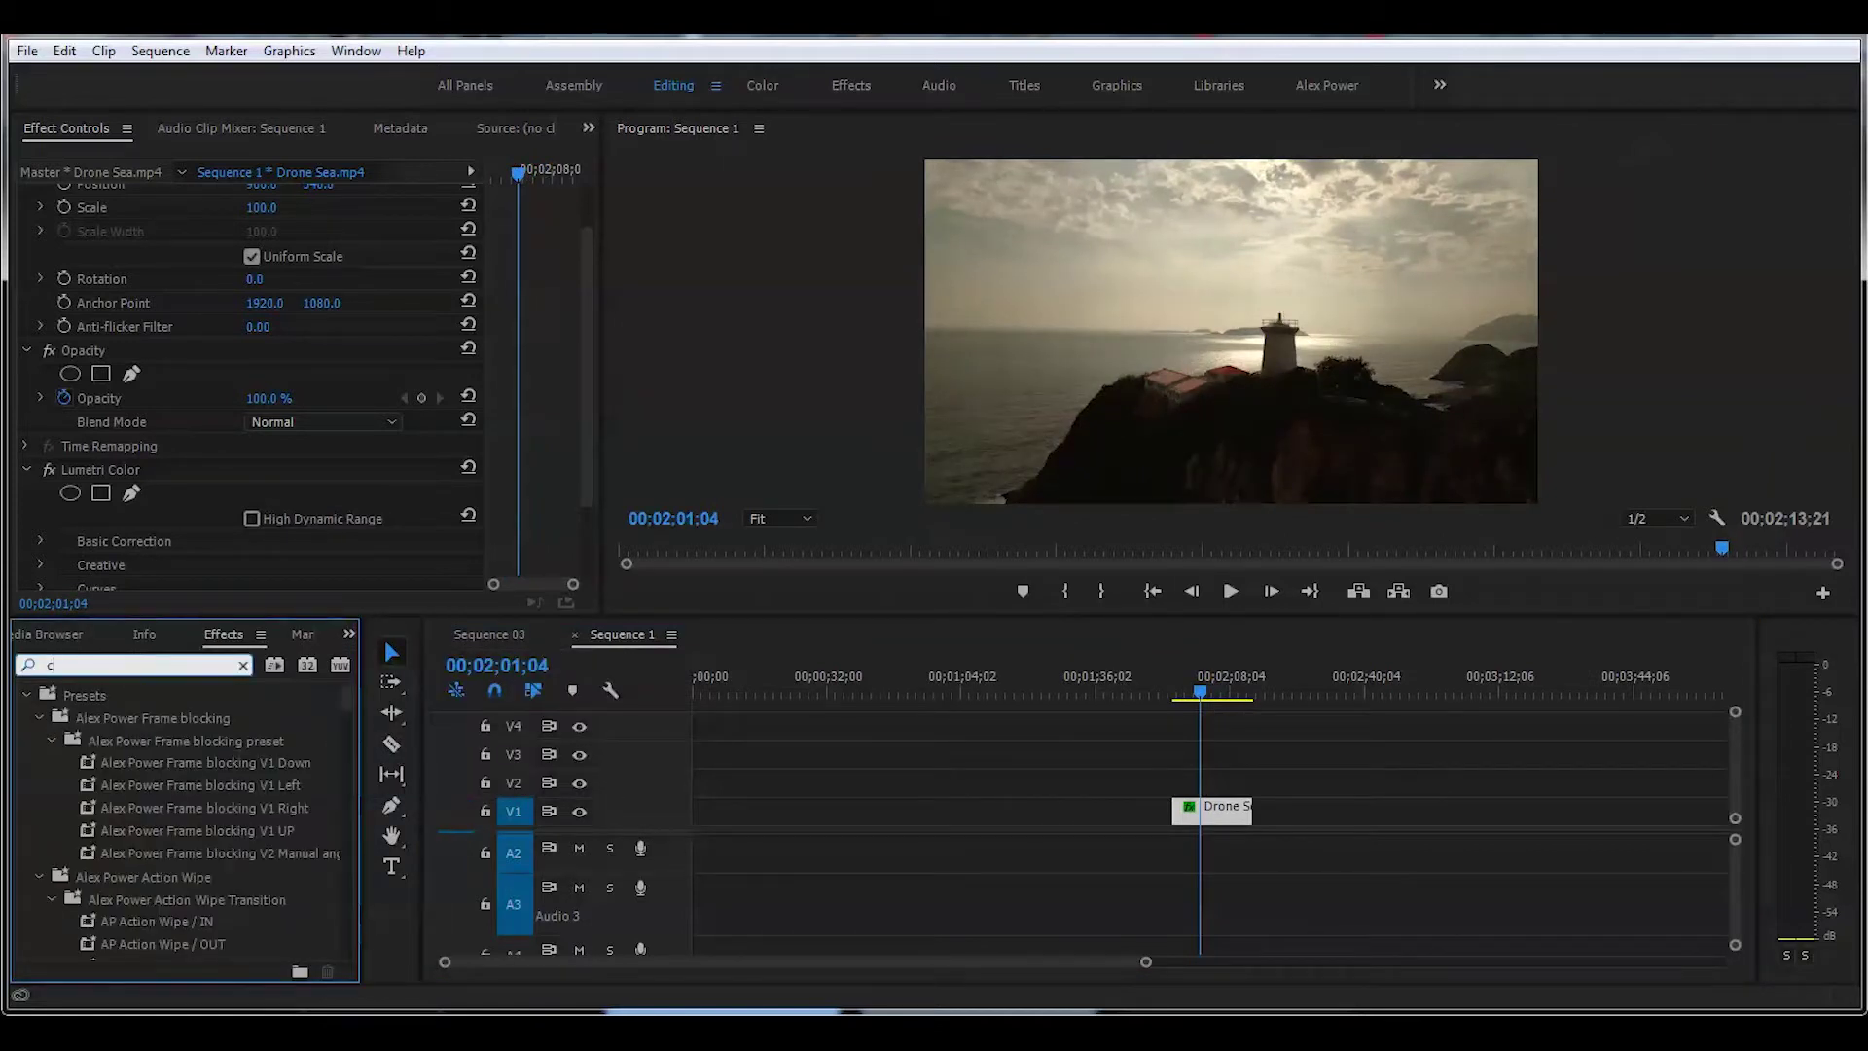
{"action": "left_click_drag", "start_coordinate": [102, 830], "coordinate": [1224, 816]}
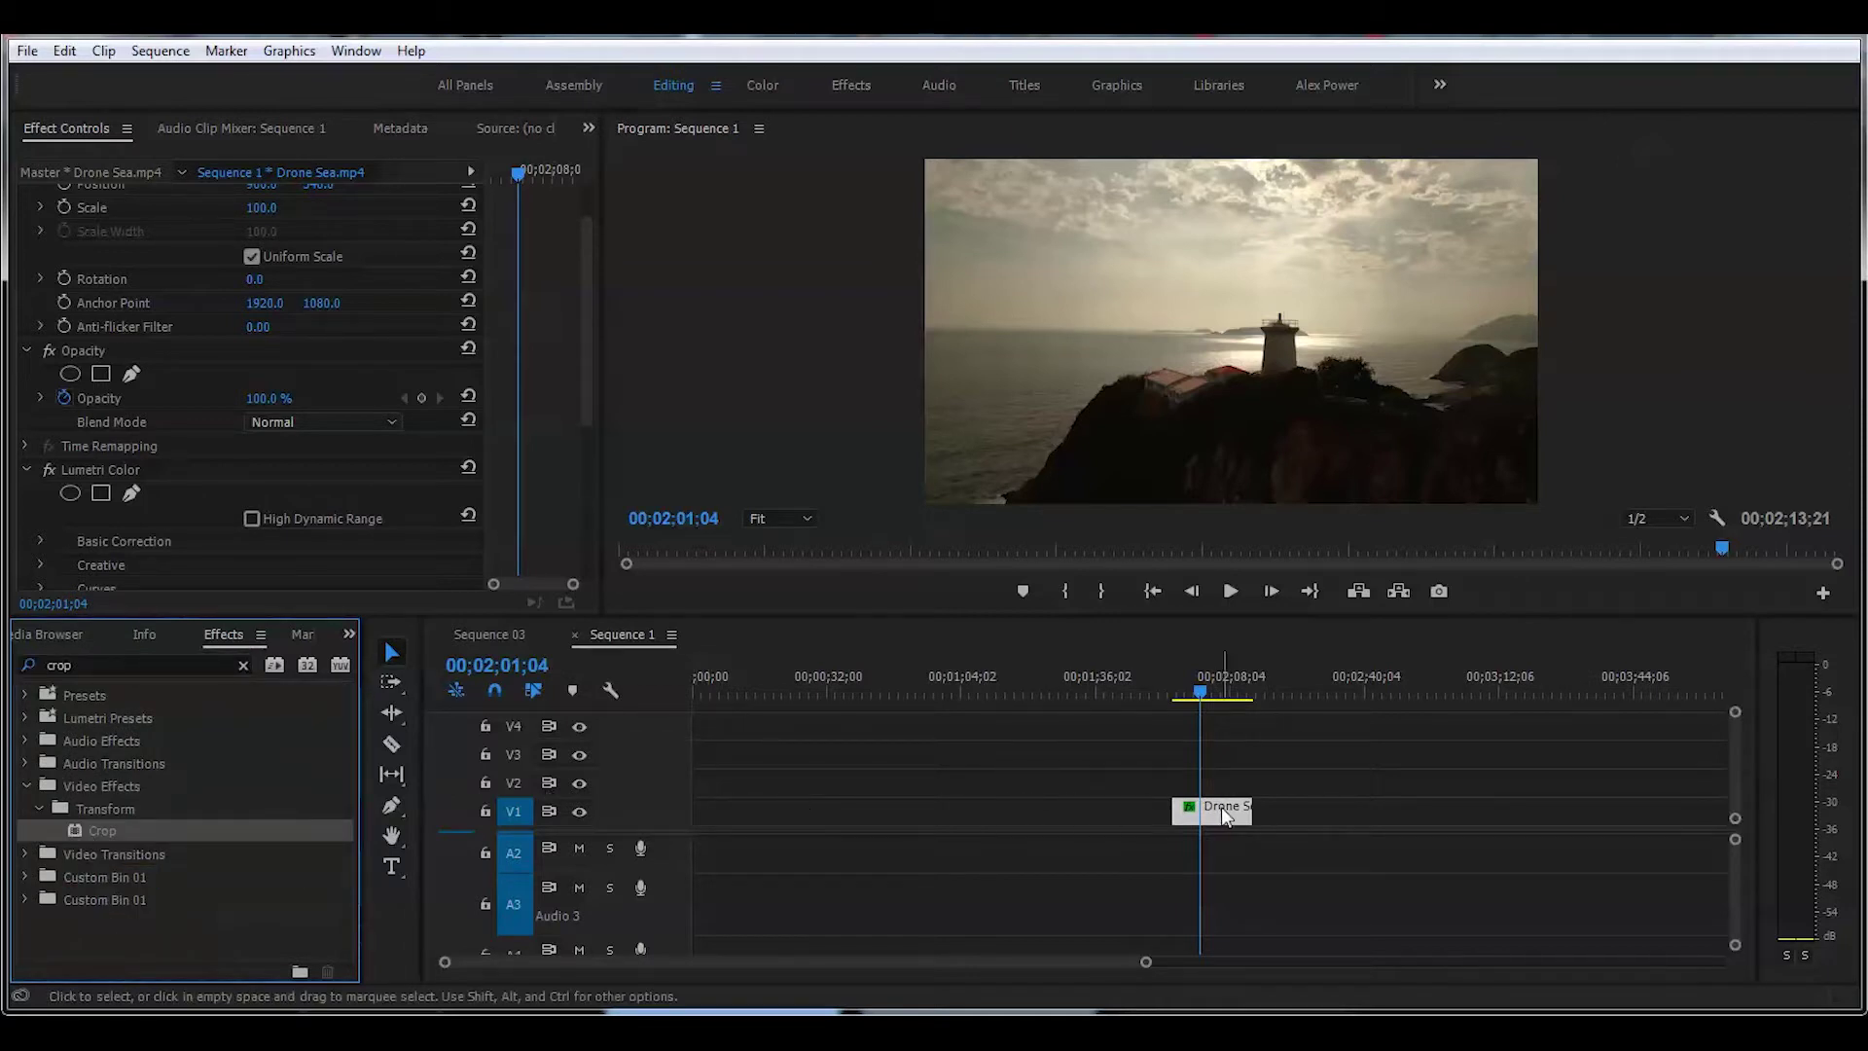
{"action": "left_click", "coordinate": [1189, 682]}
{"action": "scroll", "coordinate": [397, 352], "scroll_direction": "down", "scroll_amount": 5}
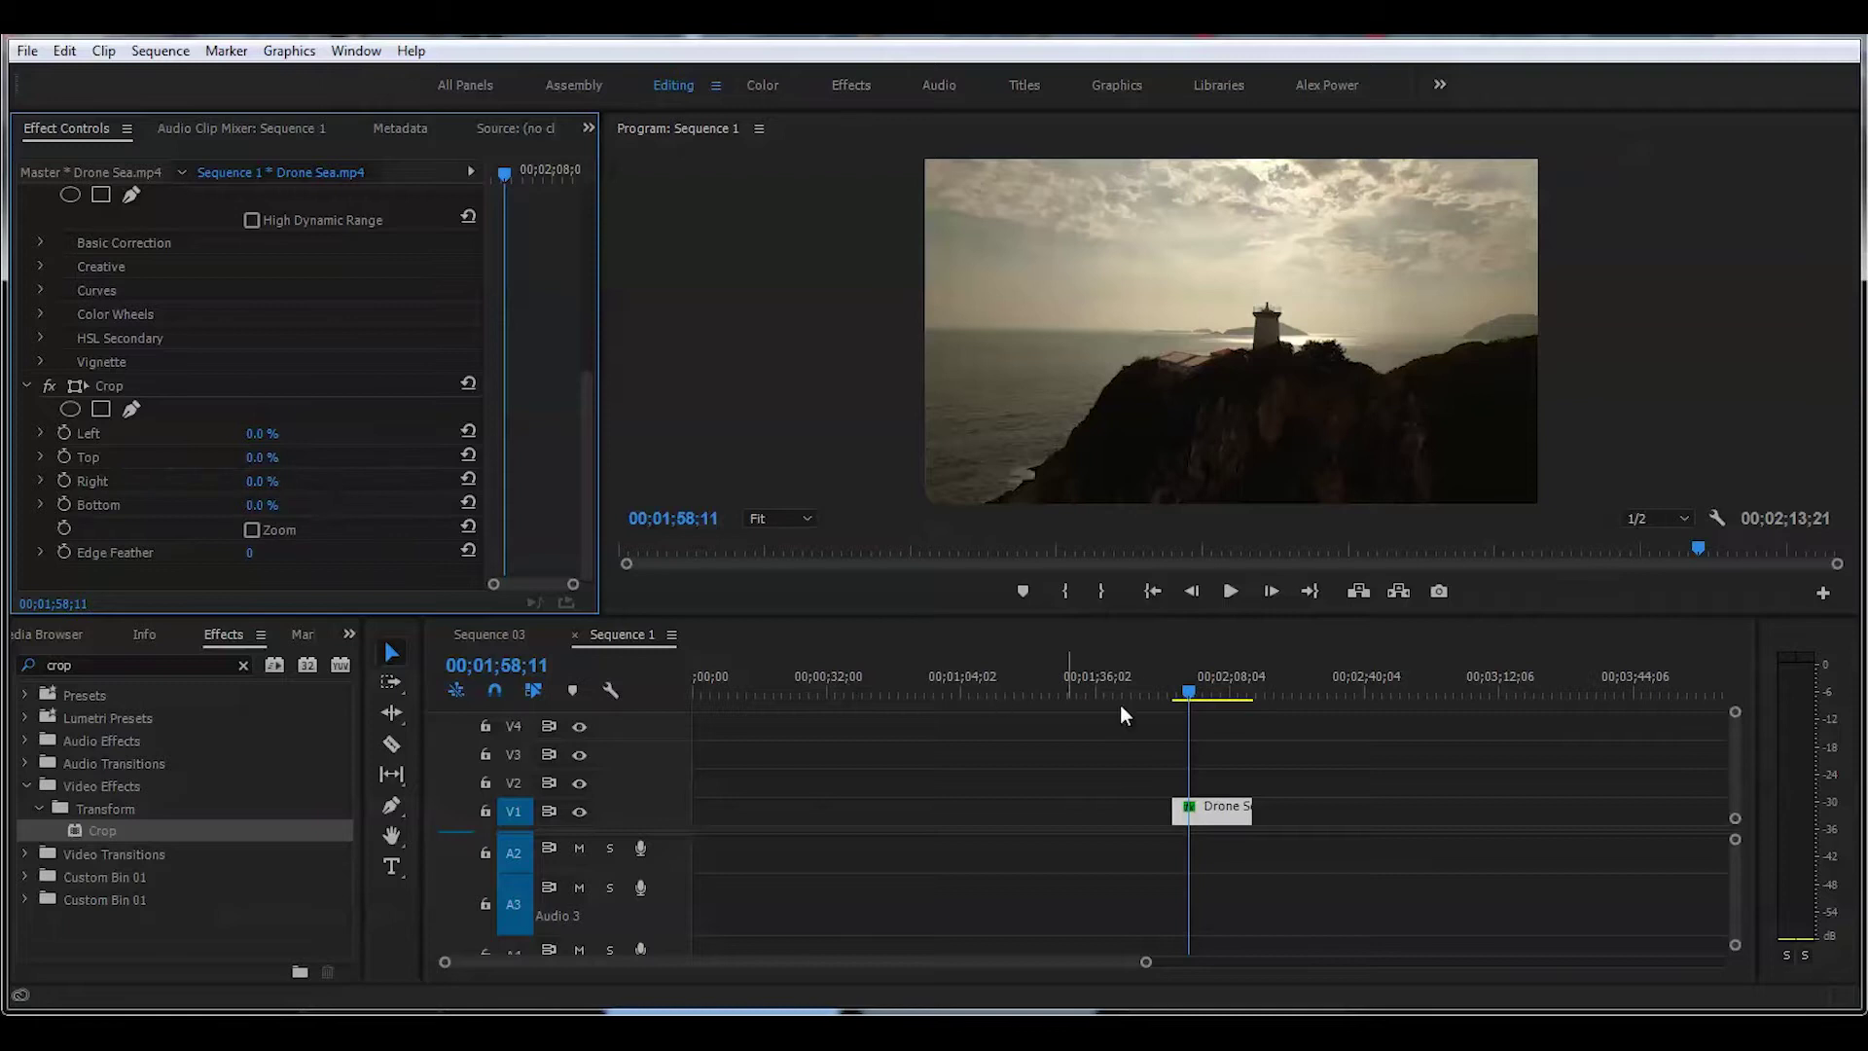
On the clip's first frame, keyframe Crop Top and Bottom at 50%
{"action": "left_click_drag", "start_coordinate": [1188, 693], "coordinate": [1171, 700]}
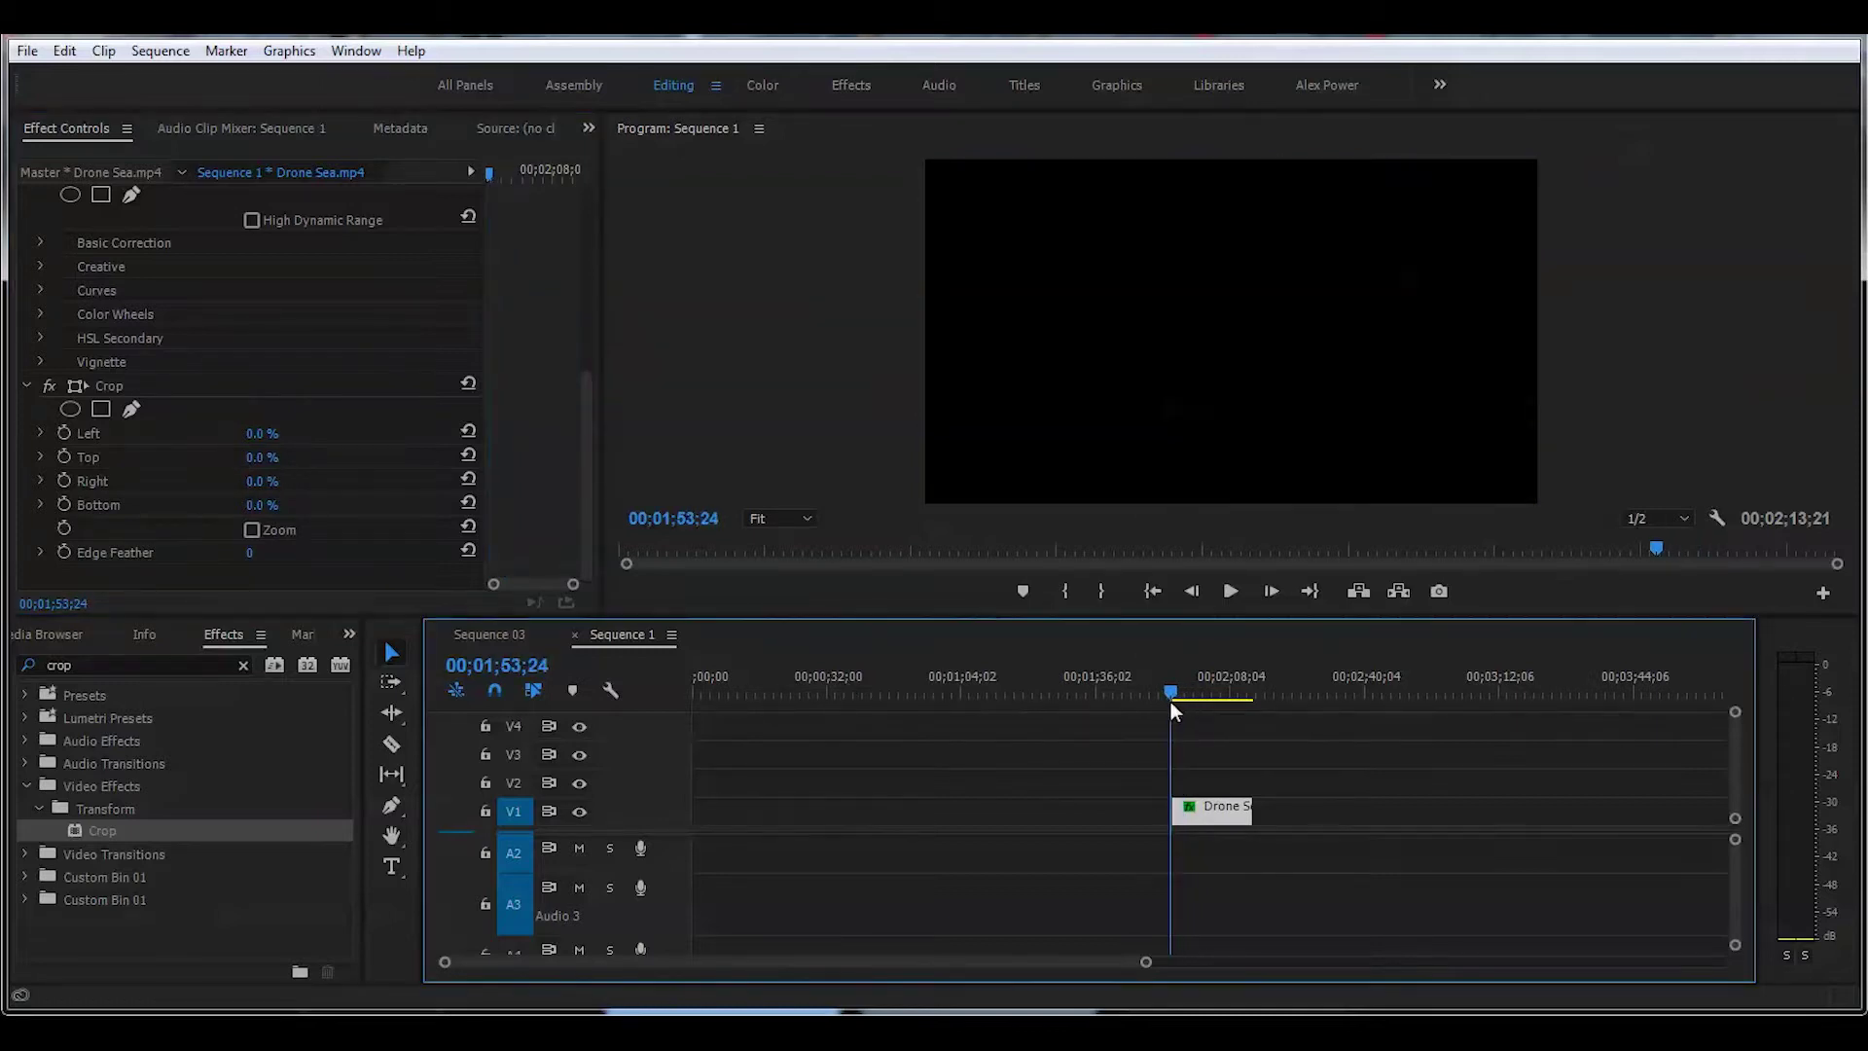
{"action": "left_click_drag", "start_coordinate": [1146, 961], "coordinate": [802, 961]}
{"action": "left_click", "coordinate": [1229, 685]}
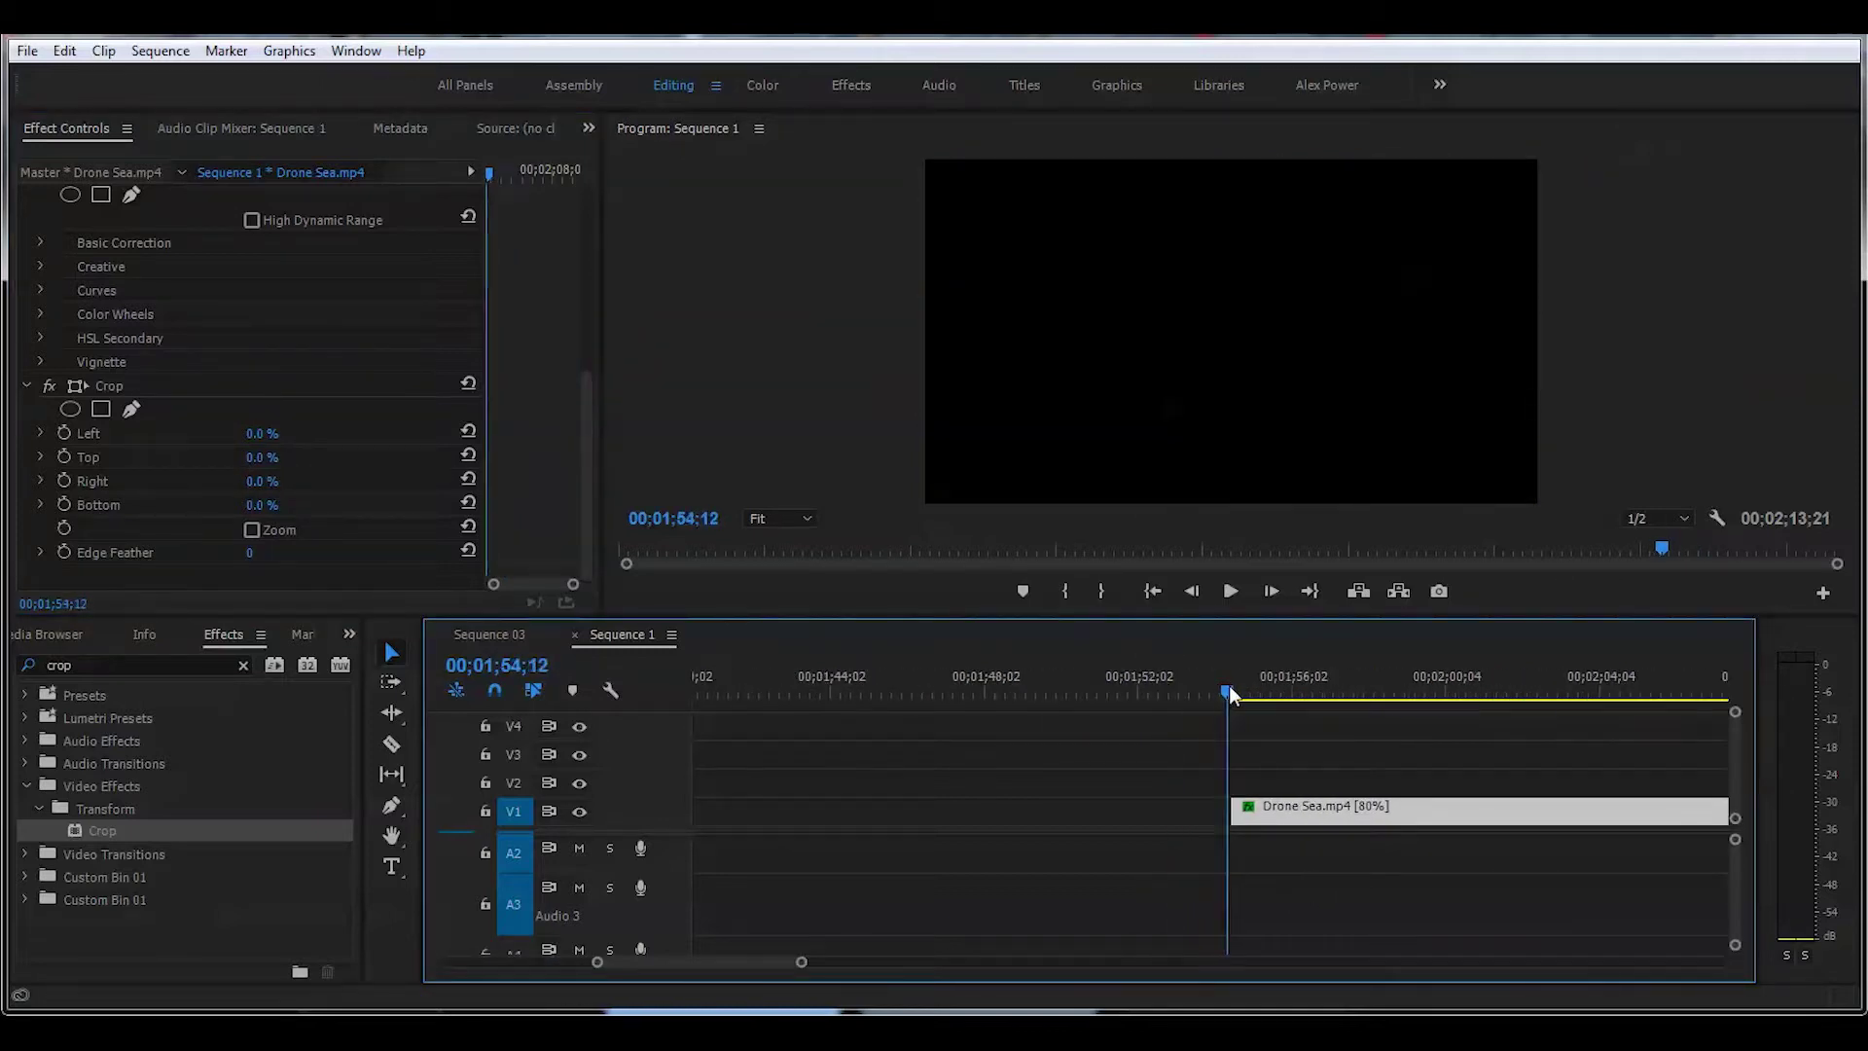
{"action": "left_click_drag", "start_coordinate": [1230, 687], "coordinate": [1233, 689]}
{"action": "left_click", "coordinate": [261, 457]}
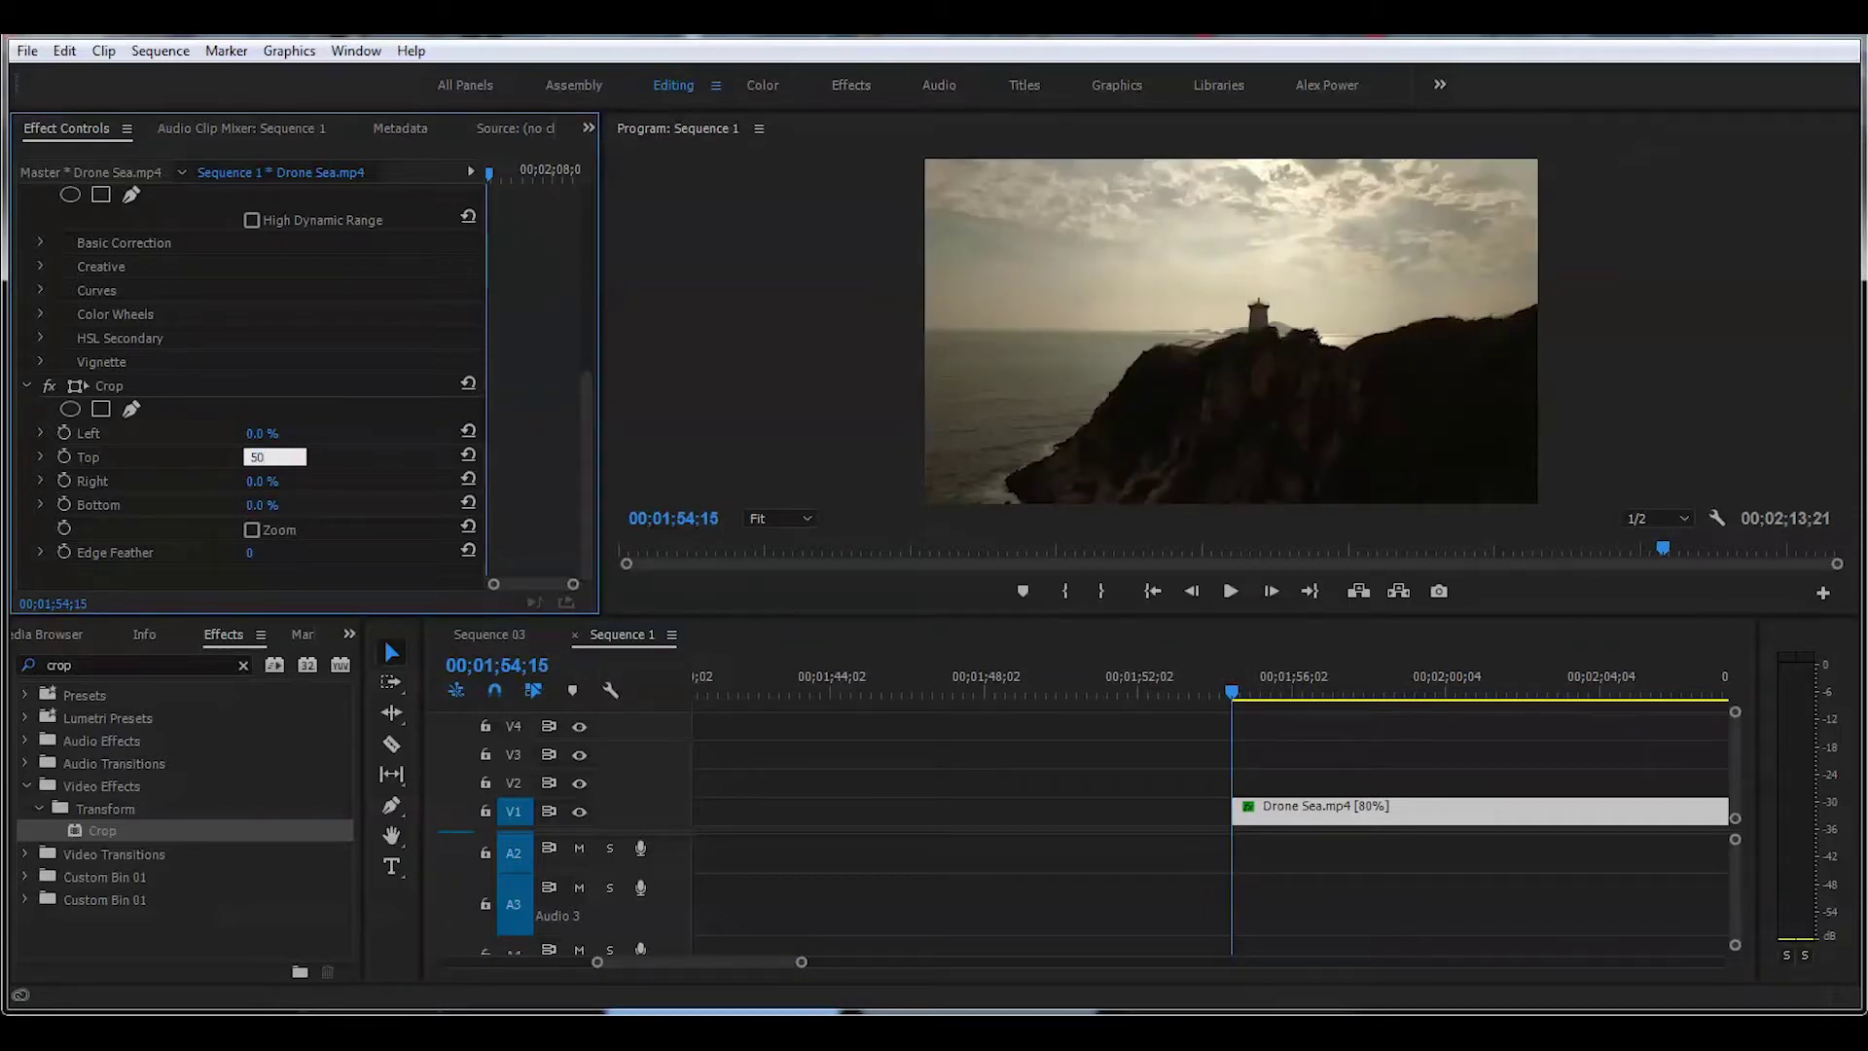
{"action": "key", "text": "Return"}
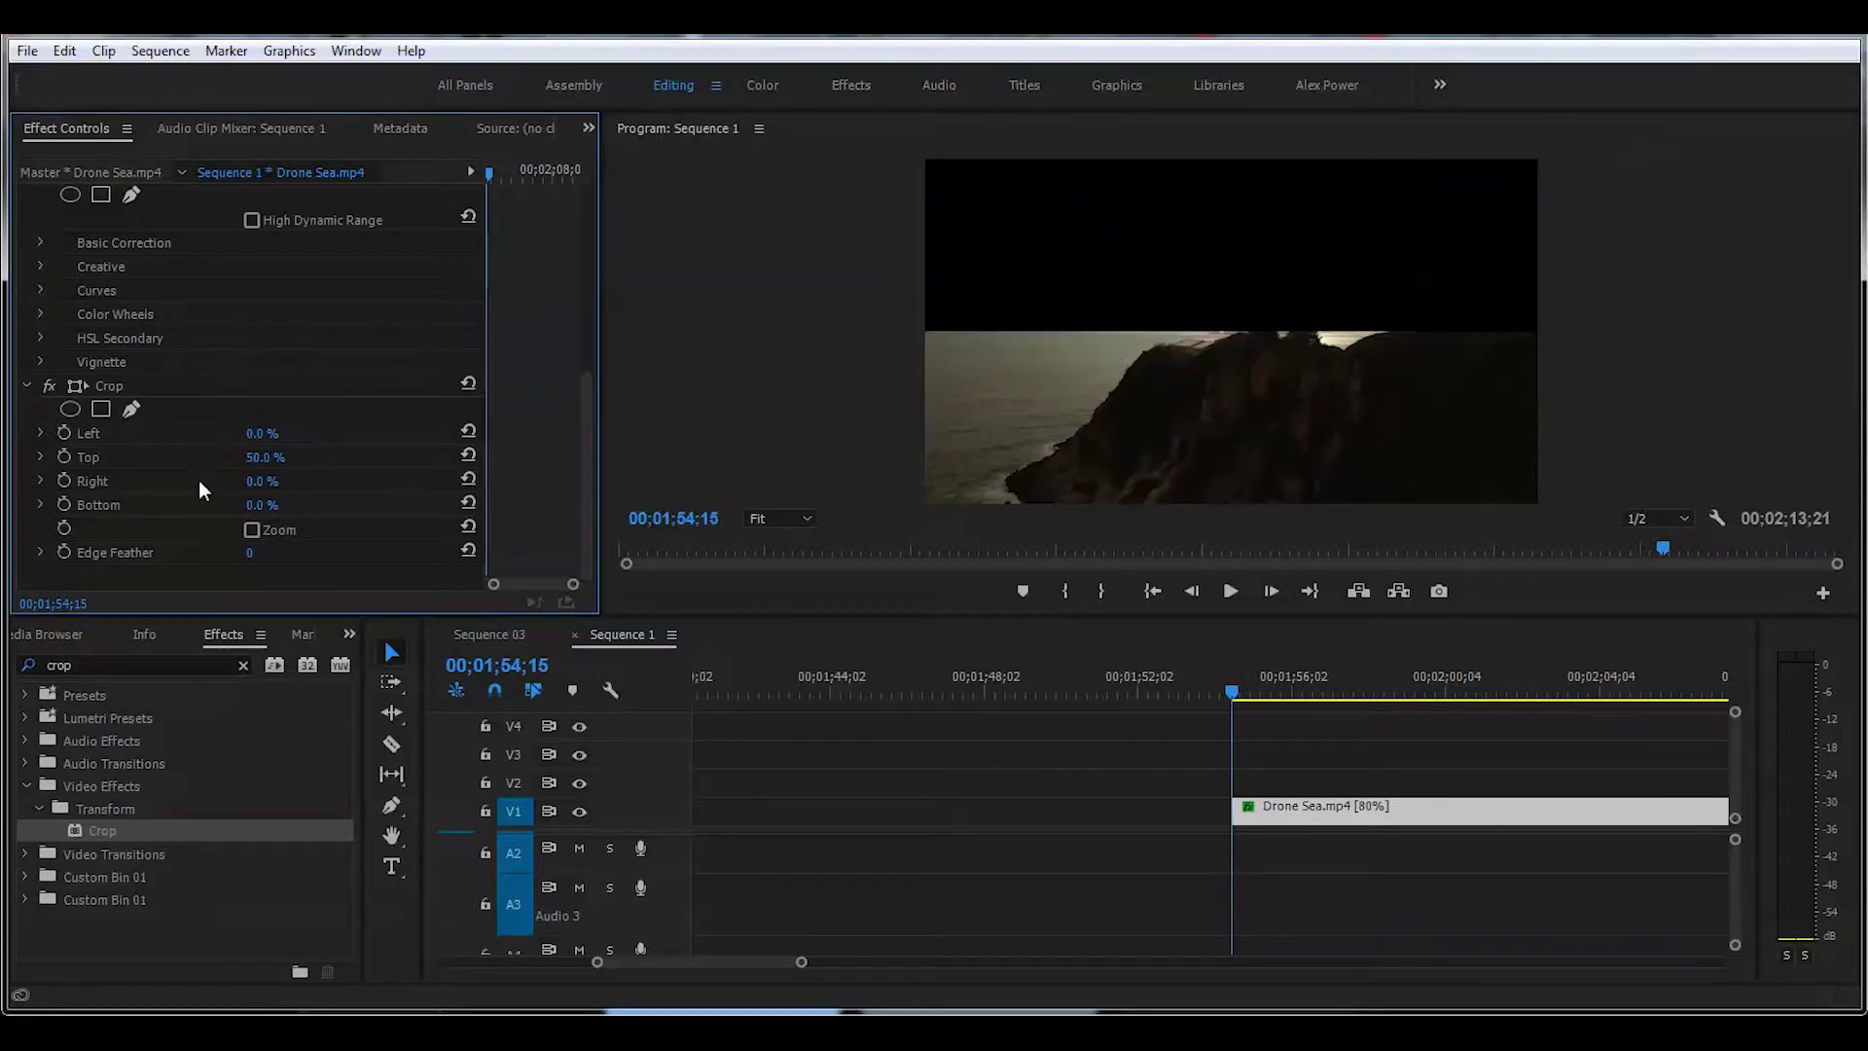
{"action": "left_click", "coordinate": [258, 505]}
{"action": "type", "text": "50"}
{"action": "key", "text": "Return"}
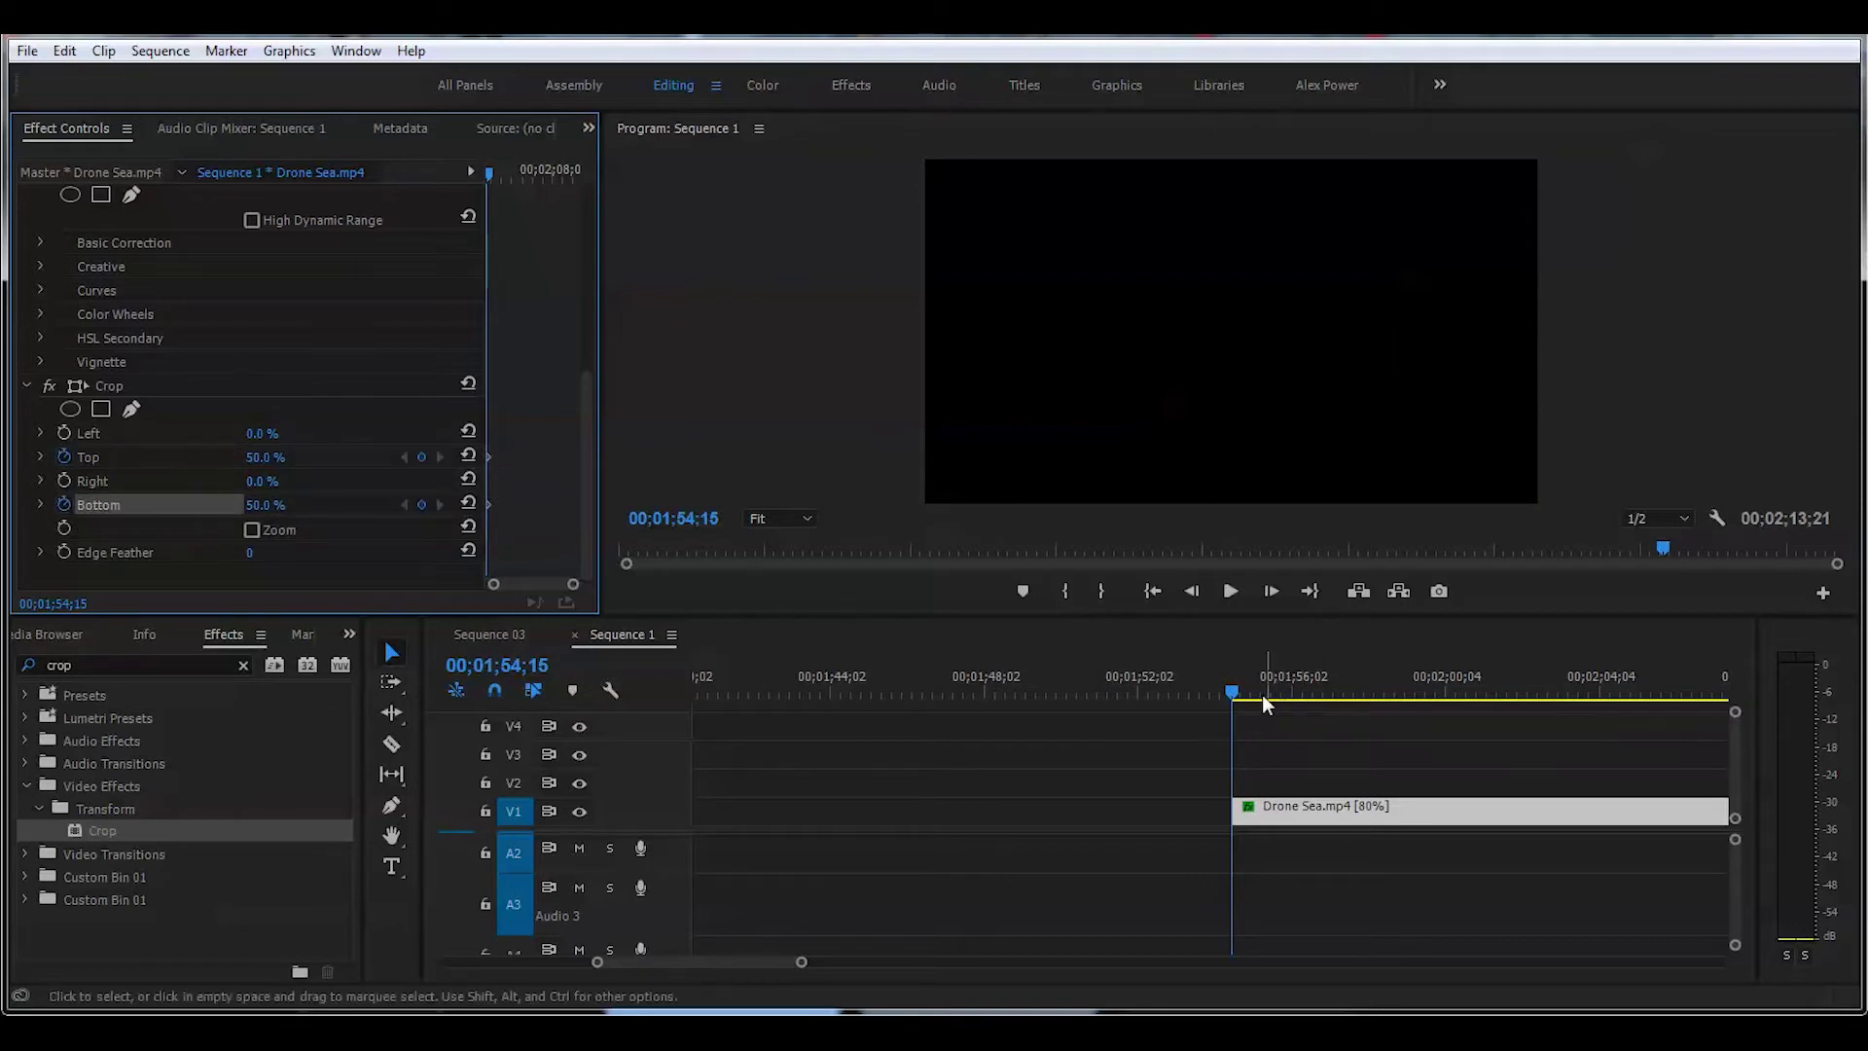
{"action": "left_click", "coordinate": [1228, 693]}
{"action": "key", "text": "minus"}
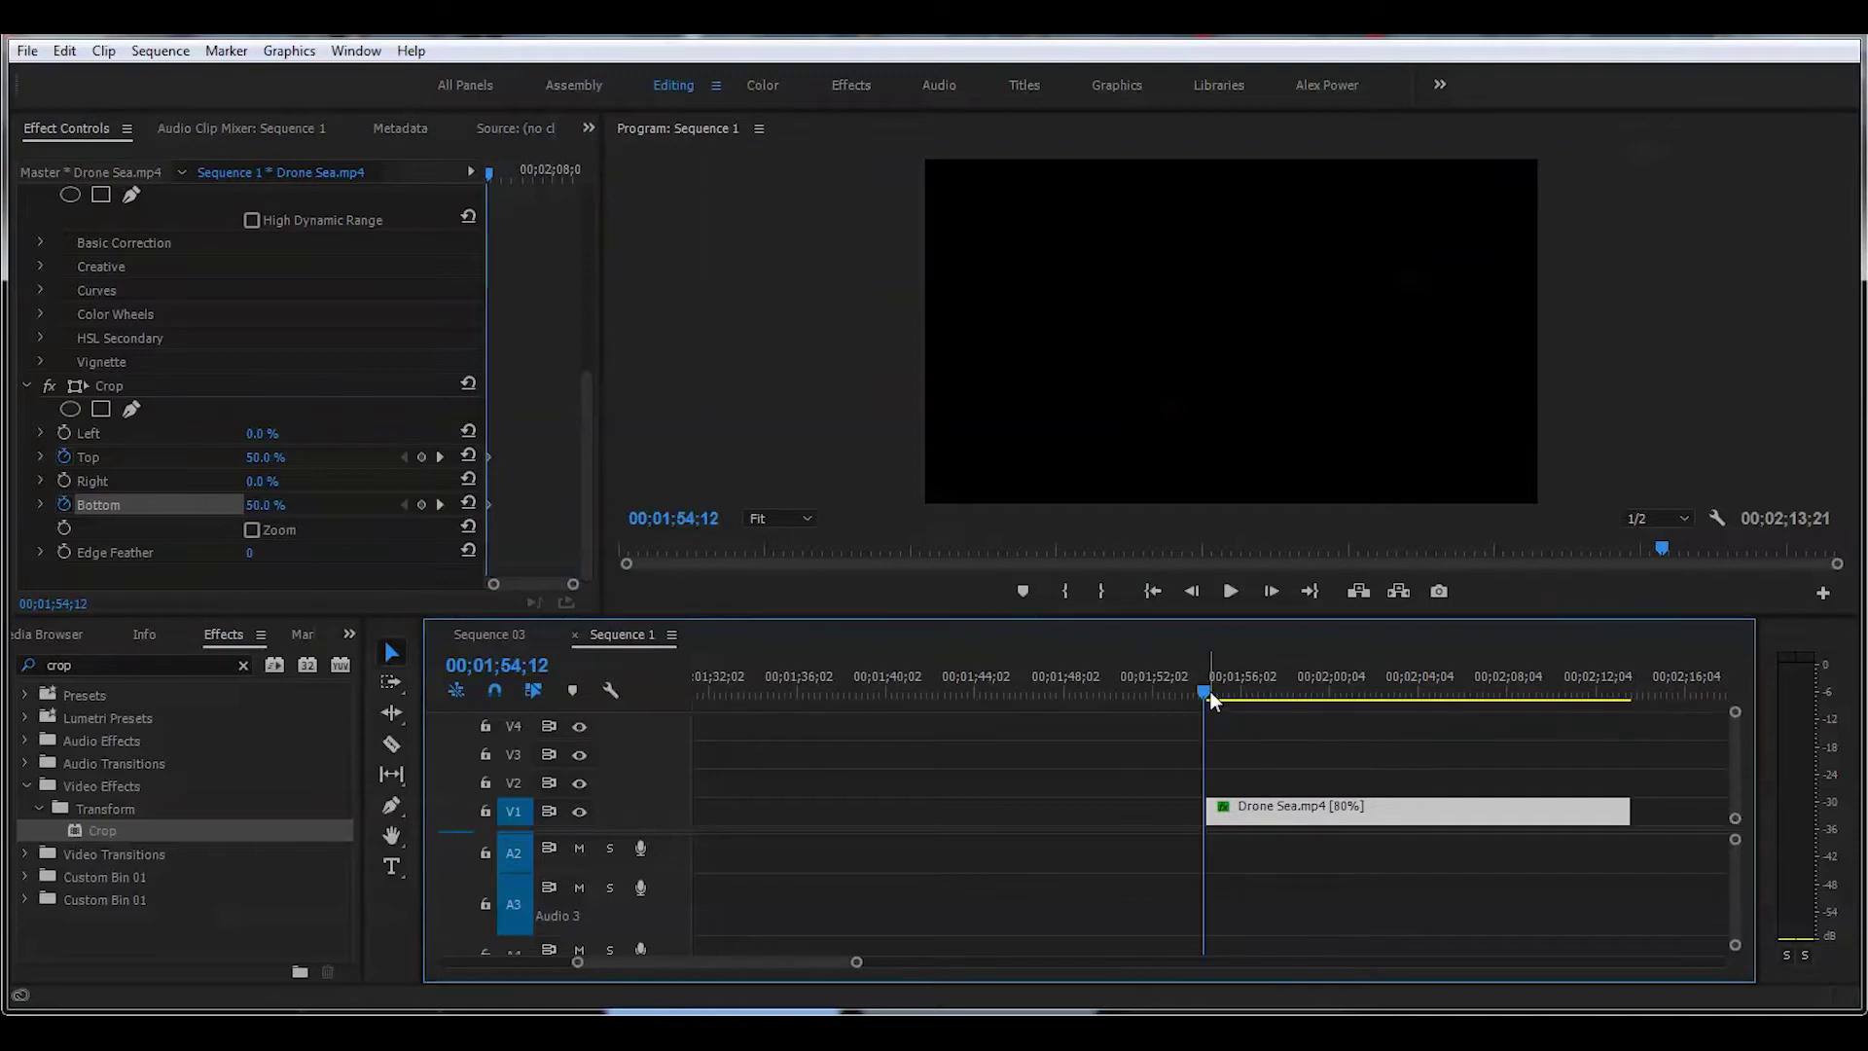
About two seconds into the clip, keyframe Crop Top and Bottom at 12%
{"action": "left_click_drag", "start_coordinate": [1208, 691], "coordinate": [1256, 705]}
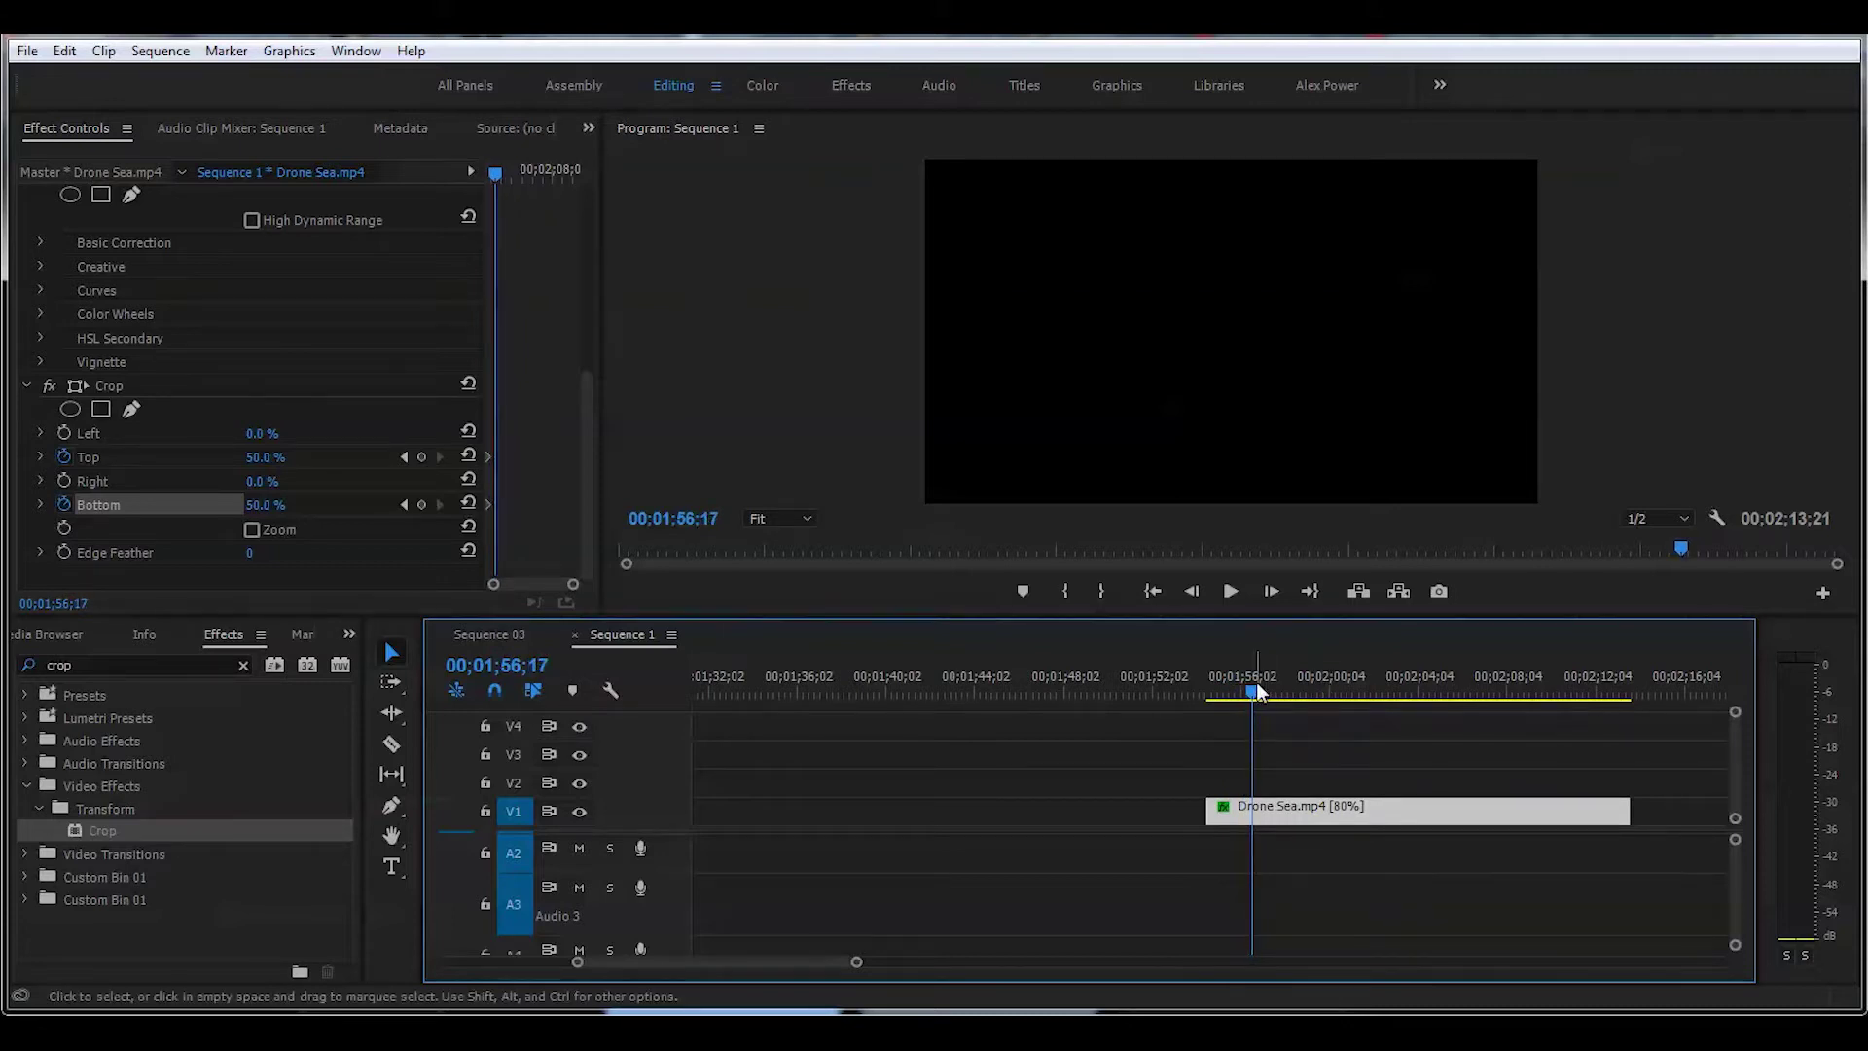
{"action": "left_click", "coordinate": [1257, 690]}
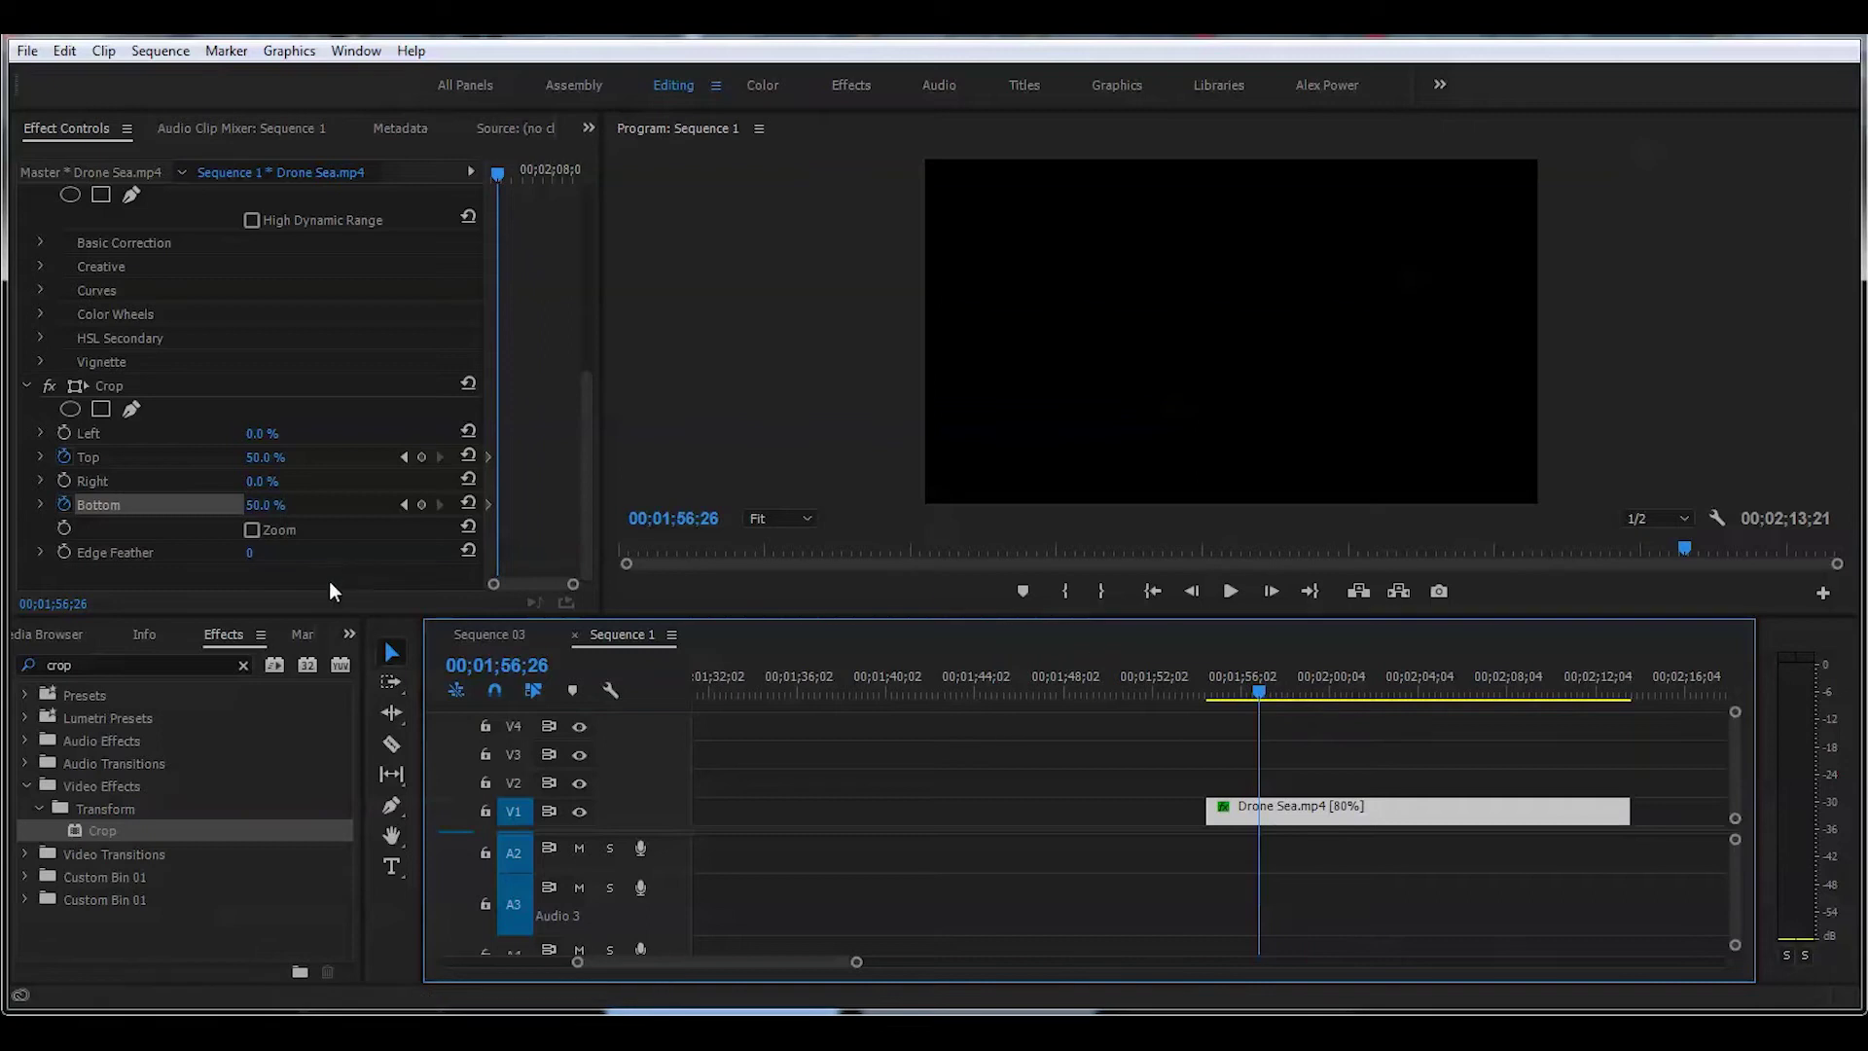
{"action": "left_click", "coordinate": [271, 456]}
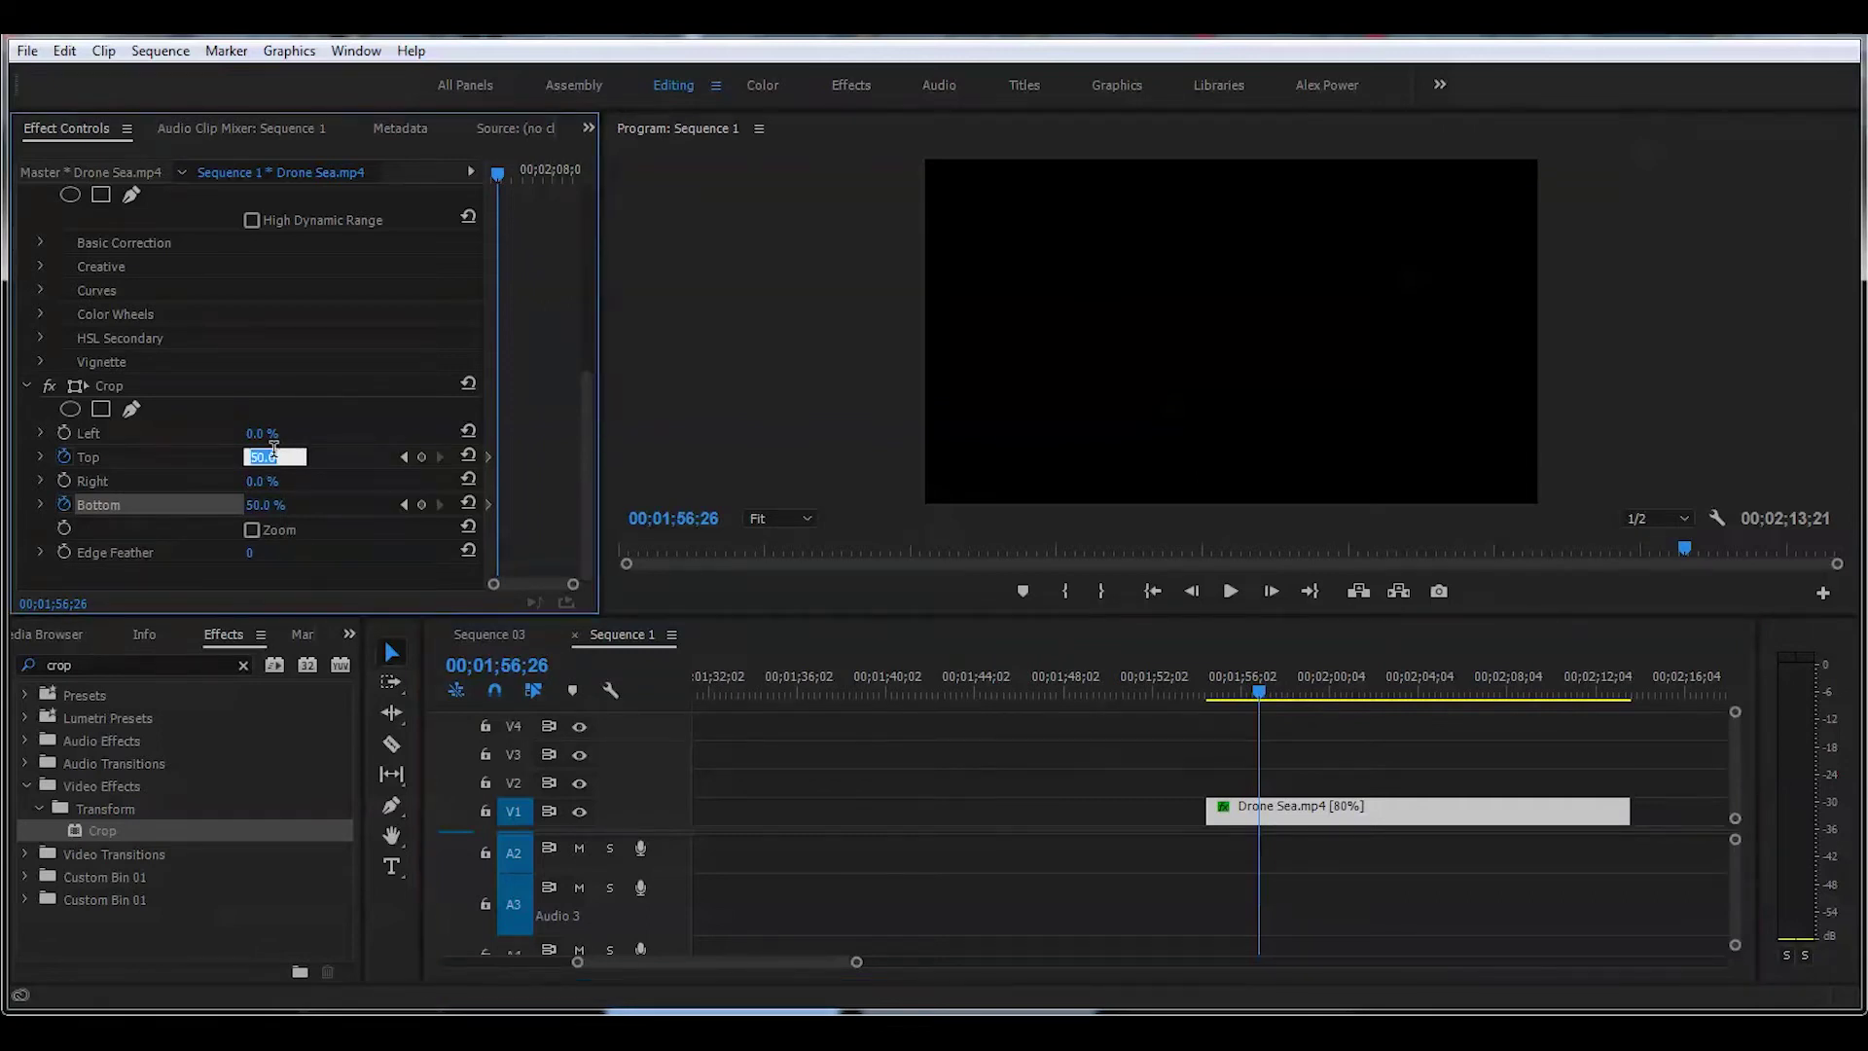
{"action": "type", "text": "12"}
{"action": "key", "text": "Return"}
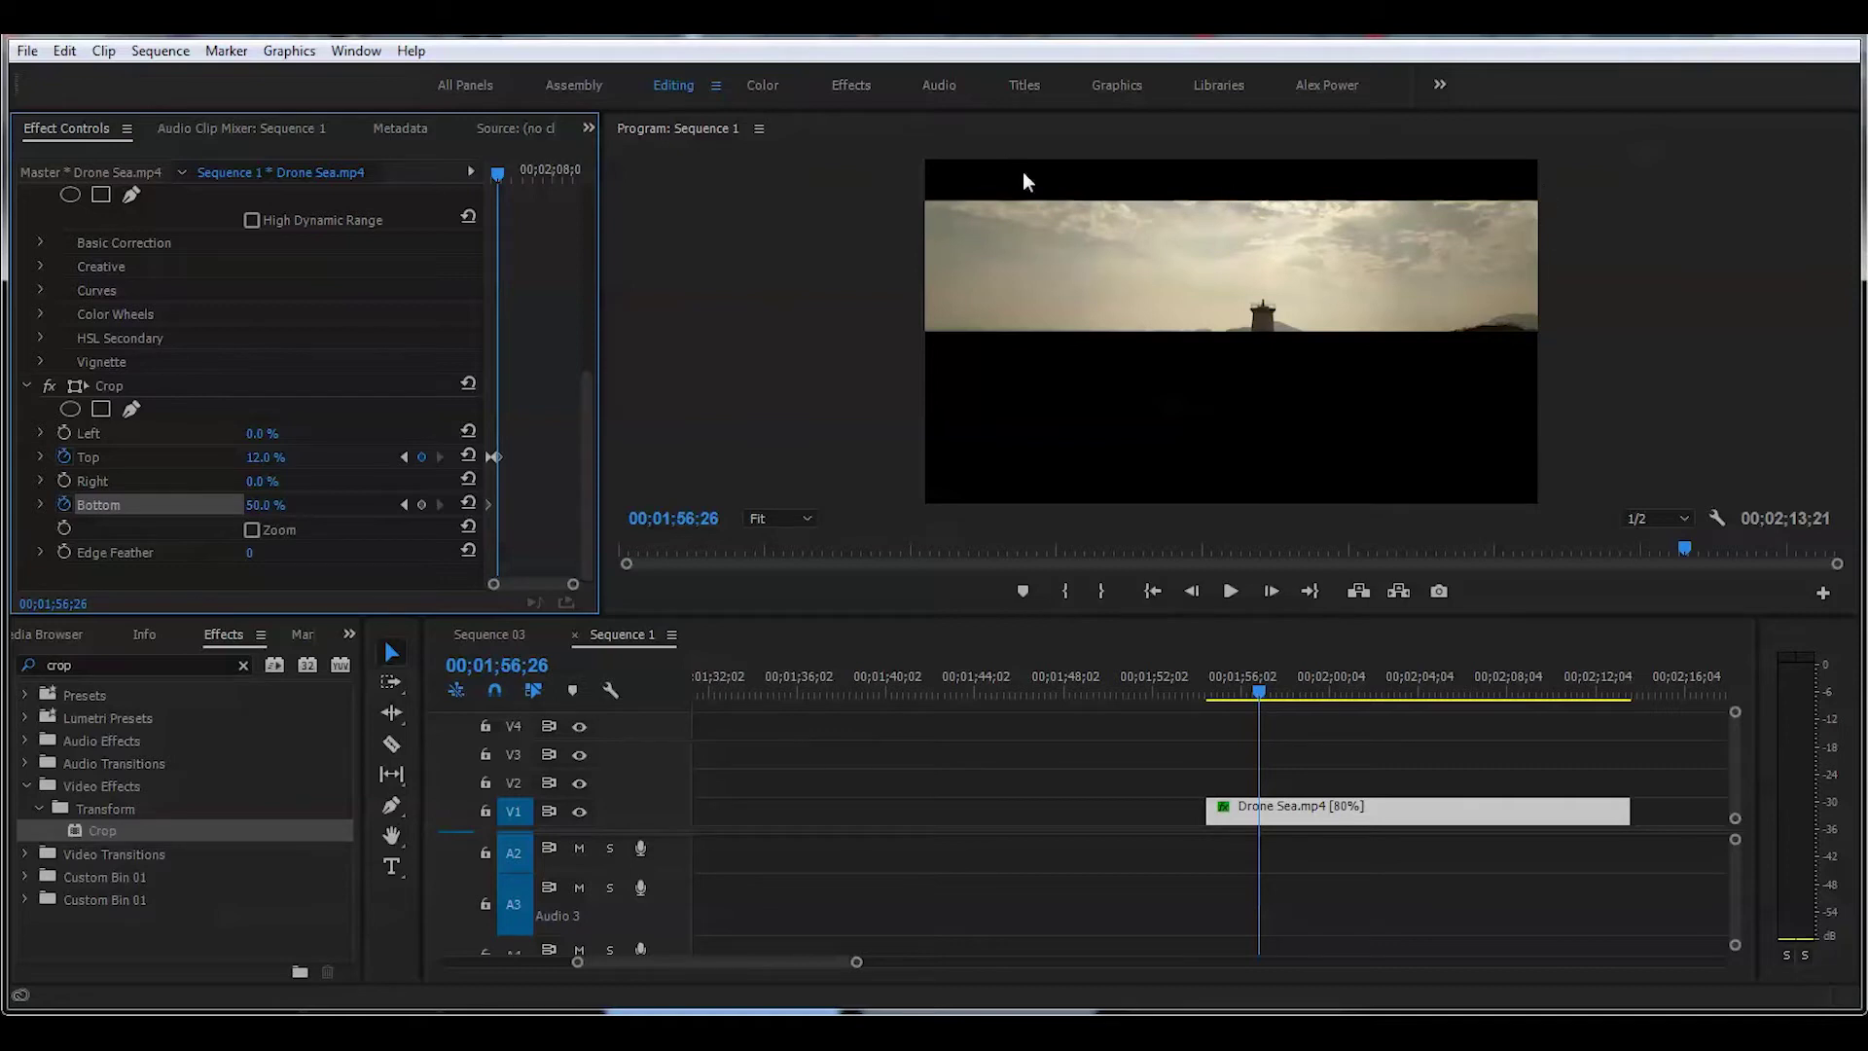
{"action": "left_click", "coordinate": [265, 504]}
{"action": "key", "text": "Return"}
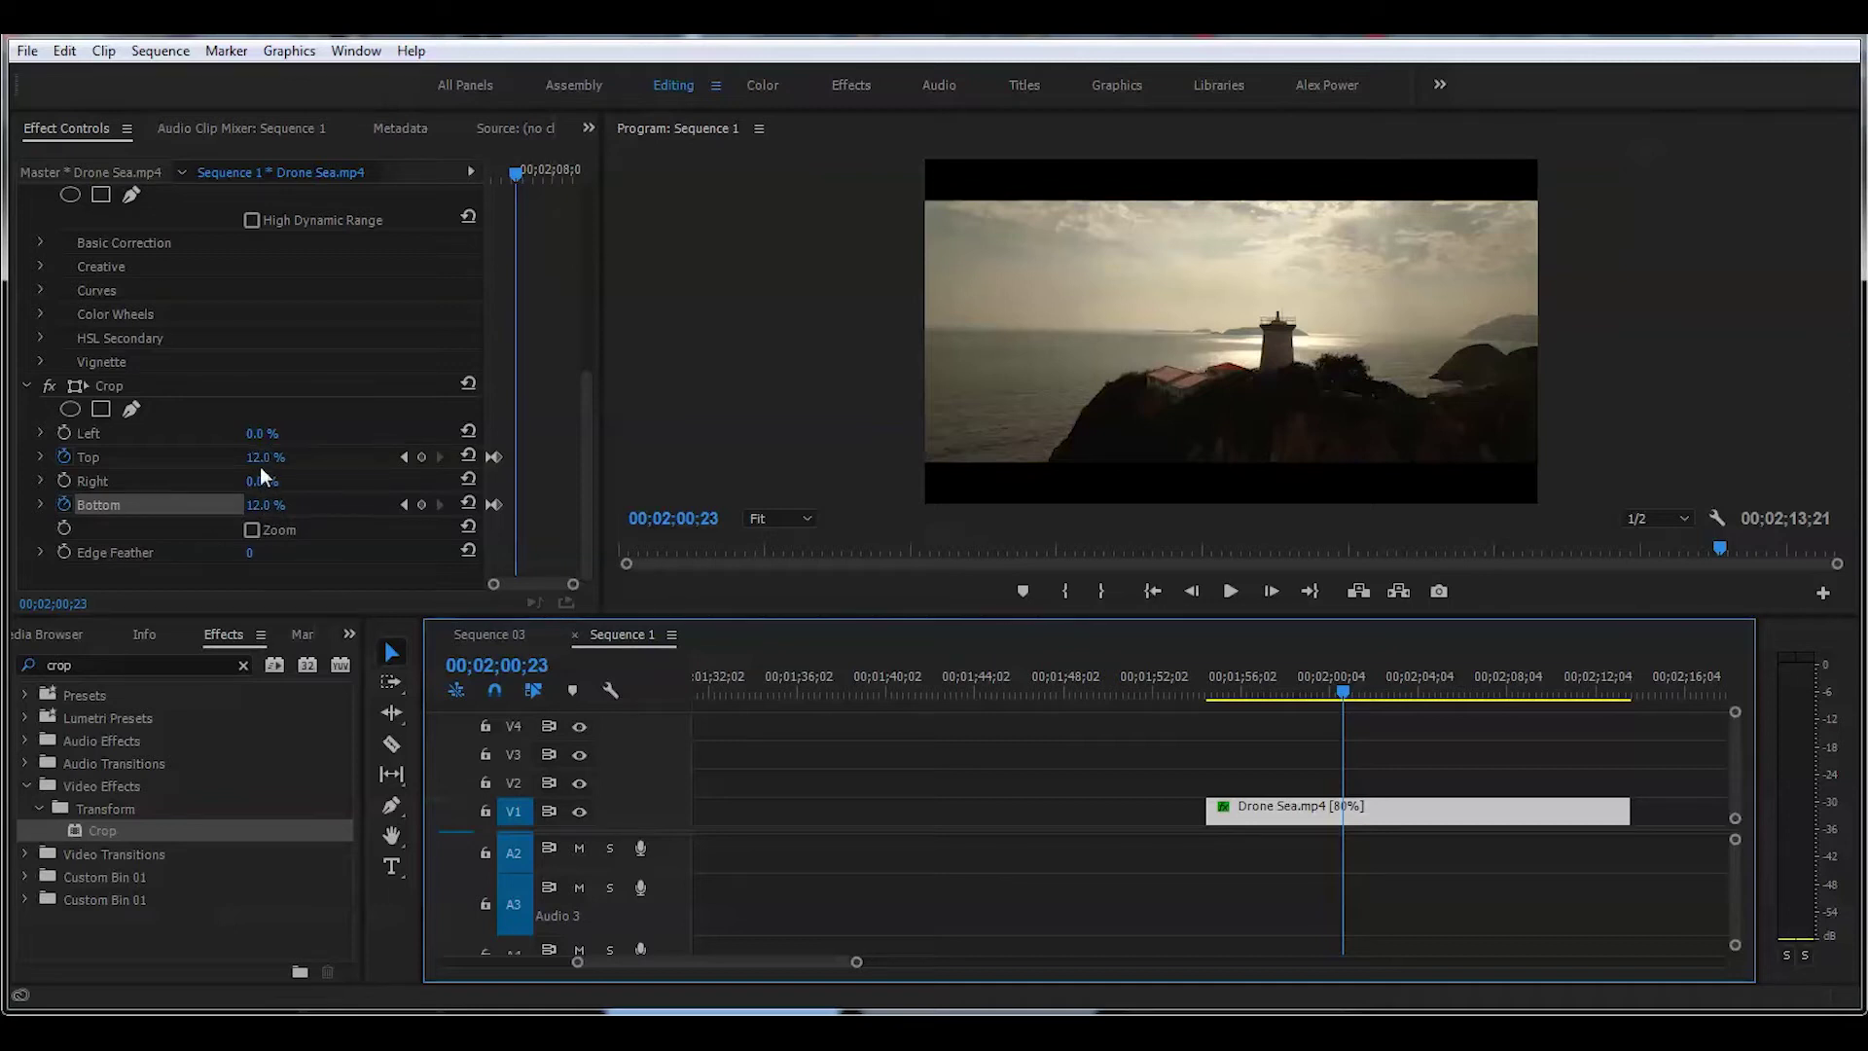
Set the opening Top and Bottom crop keyframes to Ease In
{"action": "left_click", "coordinate": [516, 459]}
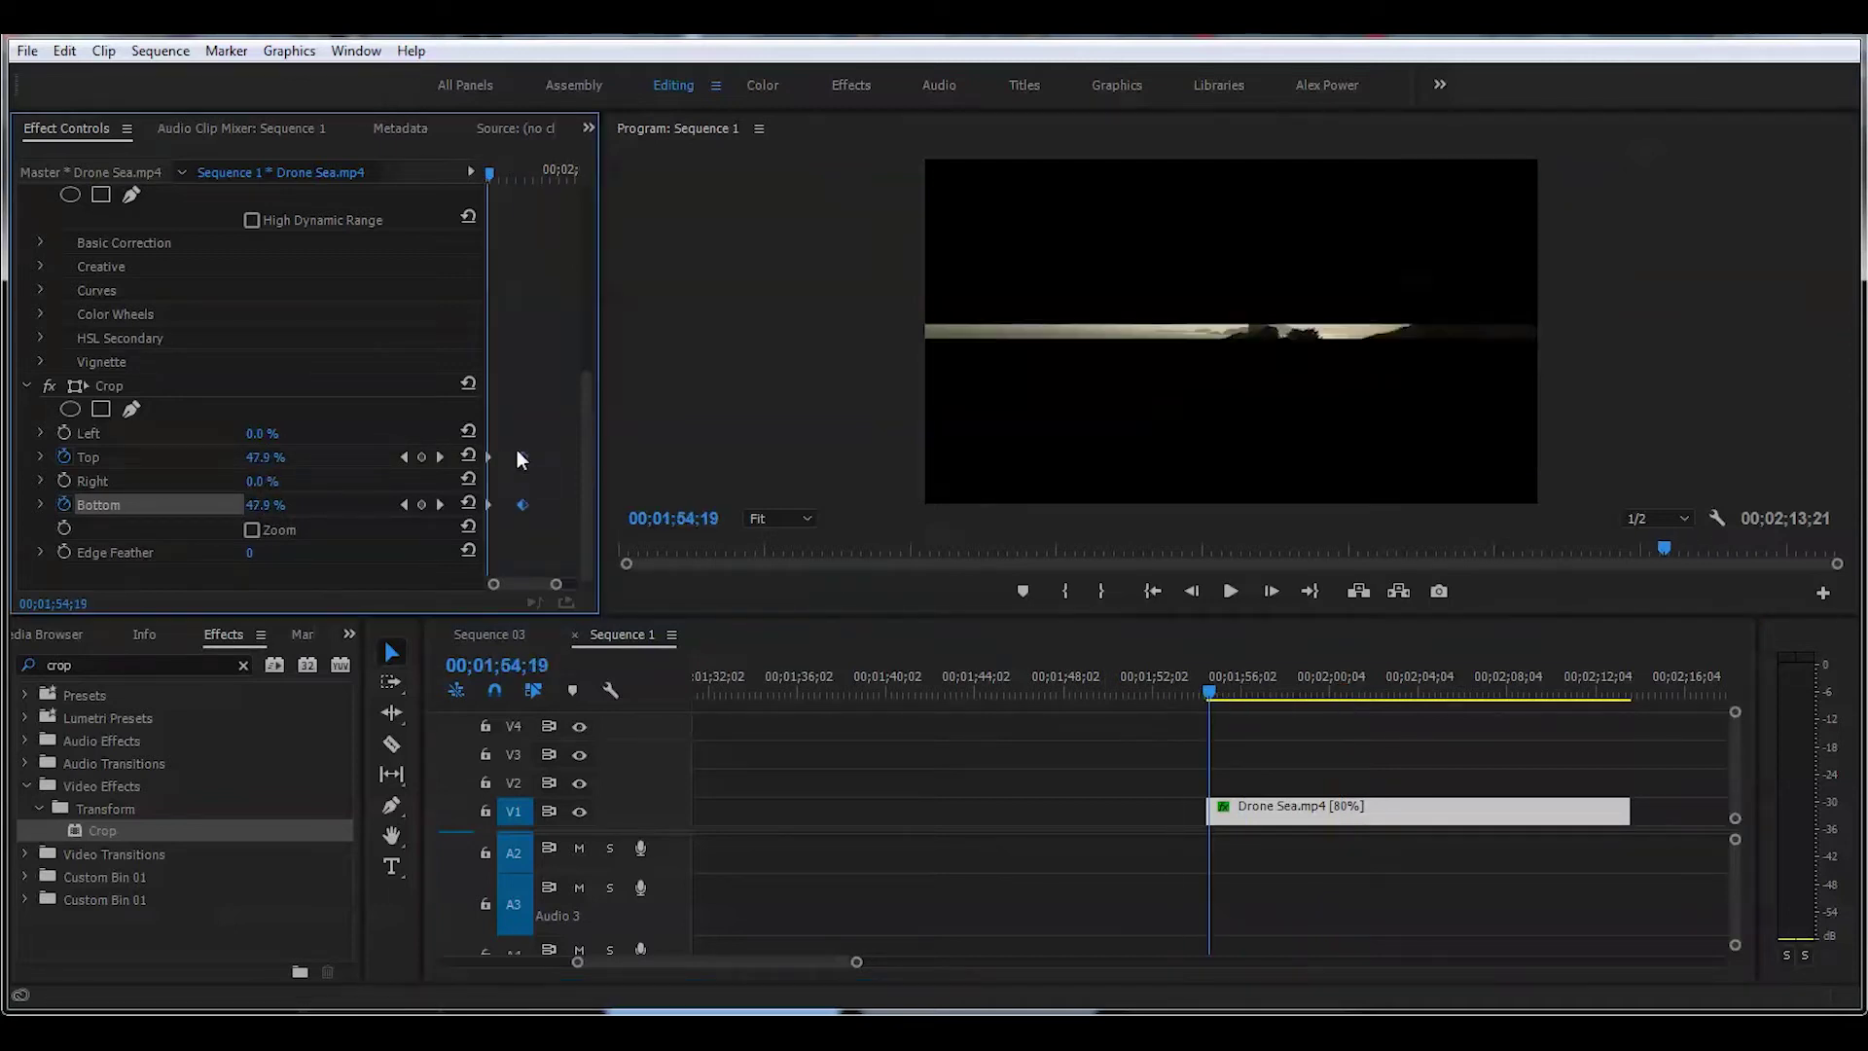
{"action": "right_click", "coordinate": [524, 457]}
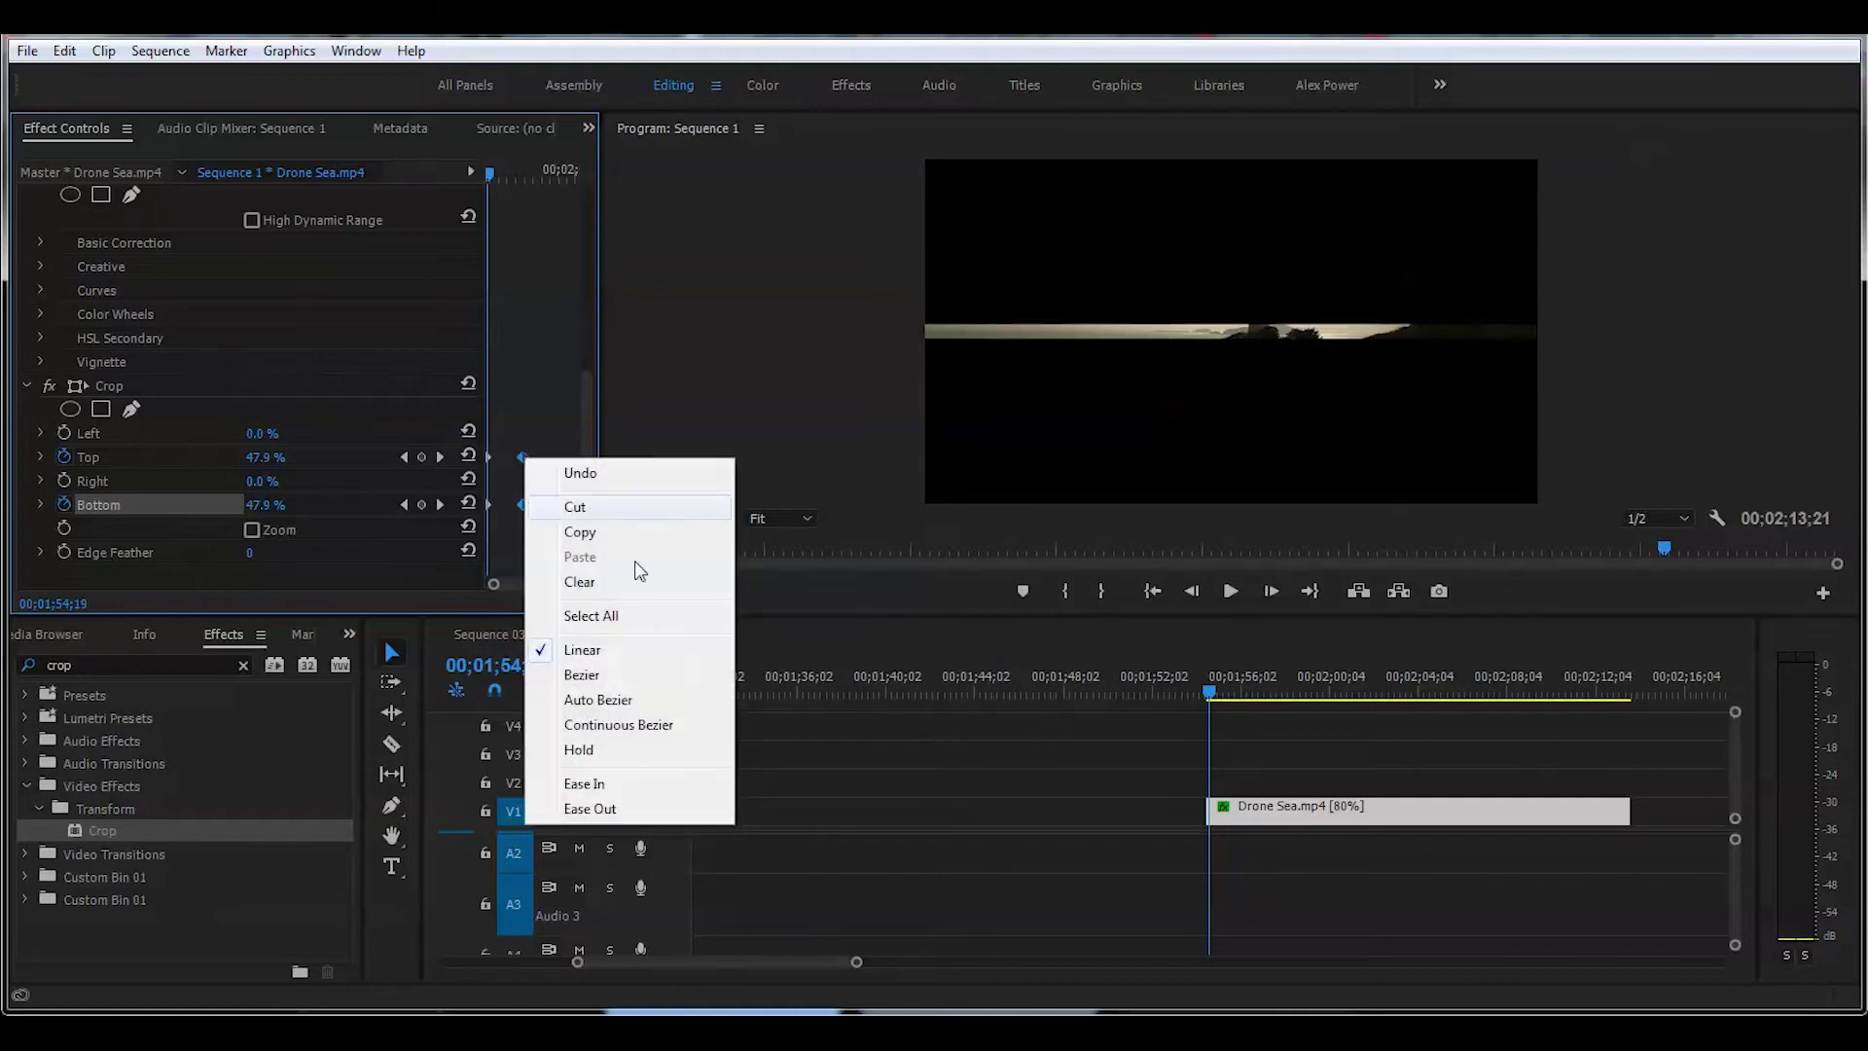
{"action": "left_click", "coordinate": [588, 784]}
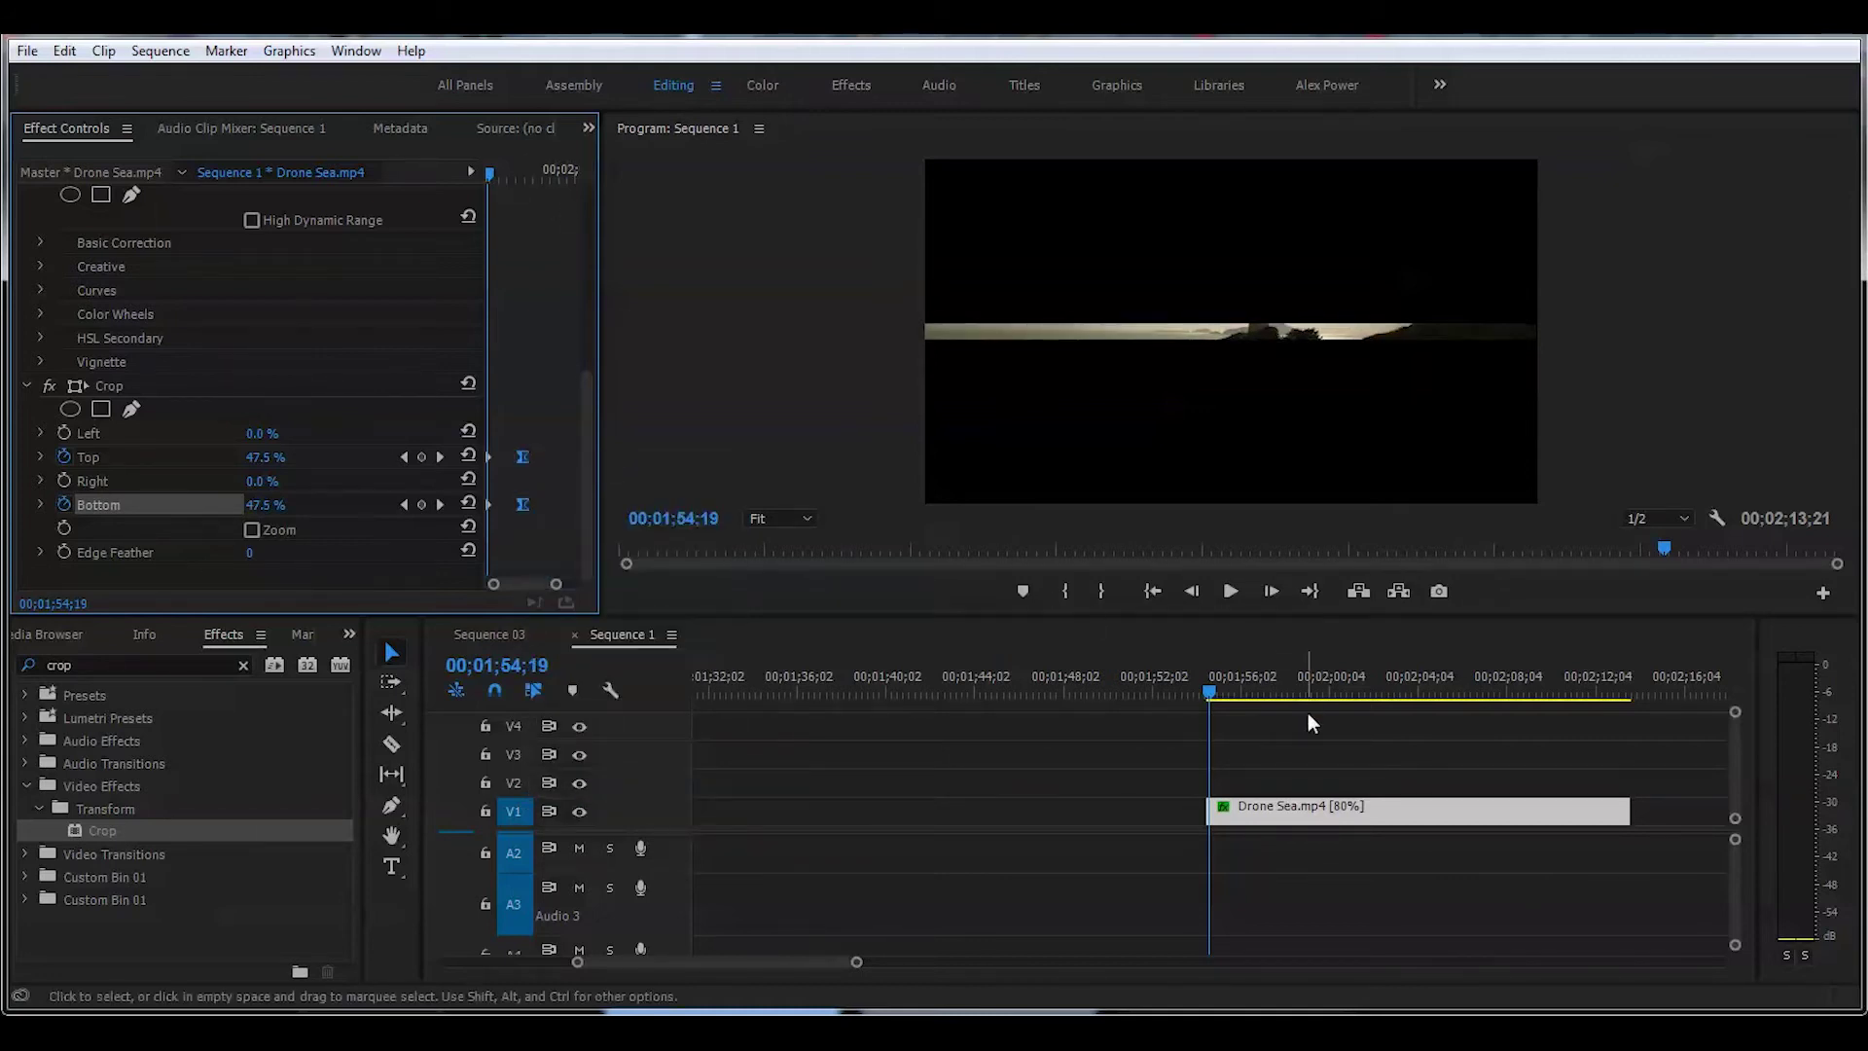
Preview the bars opening, then move the playhead near the clip's end
{"action": "left_click", "coordinate": [1230, 591]}
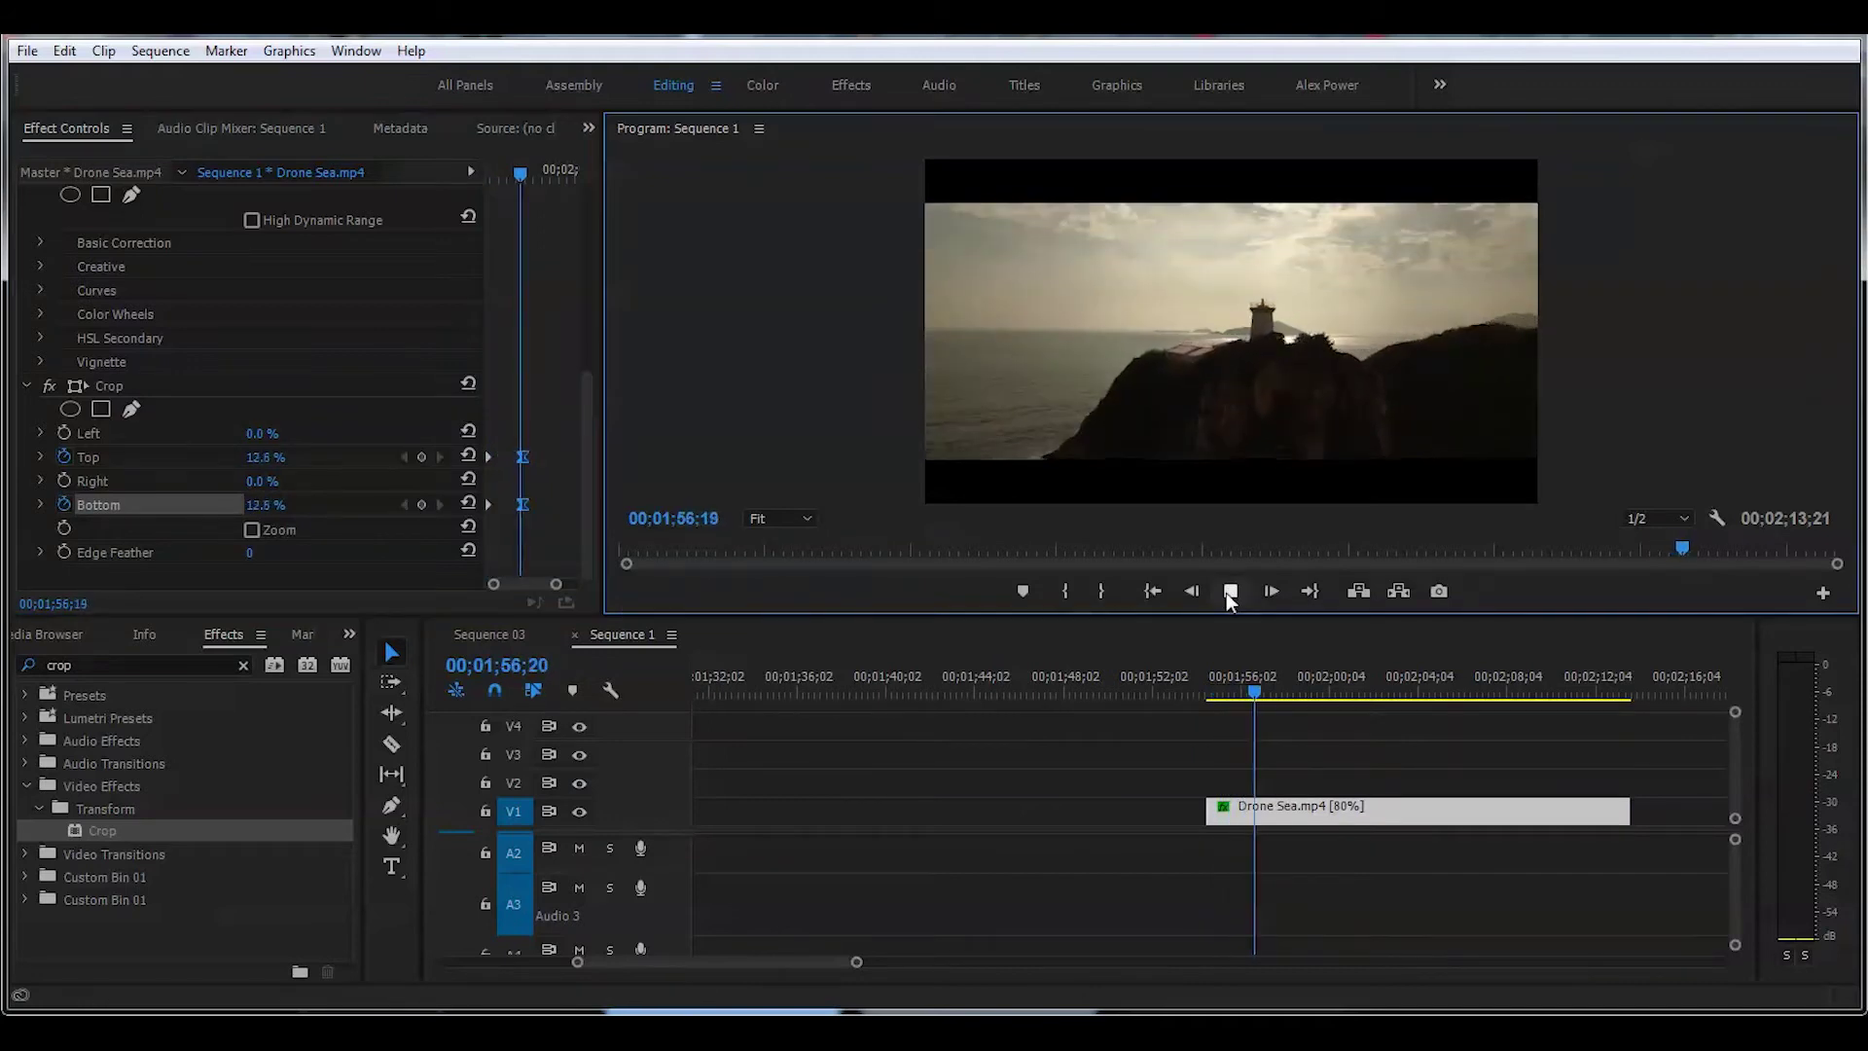
{"action": "key", "text": "space"}
{"action": "left_click_drag", "start_coordinate": [1346, 694], "coordinate": [1593, 721]}
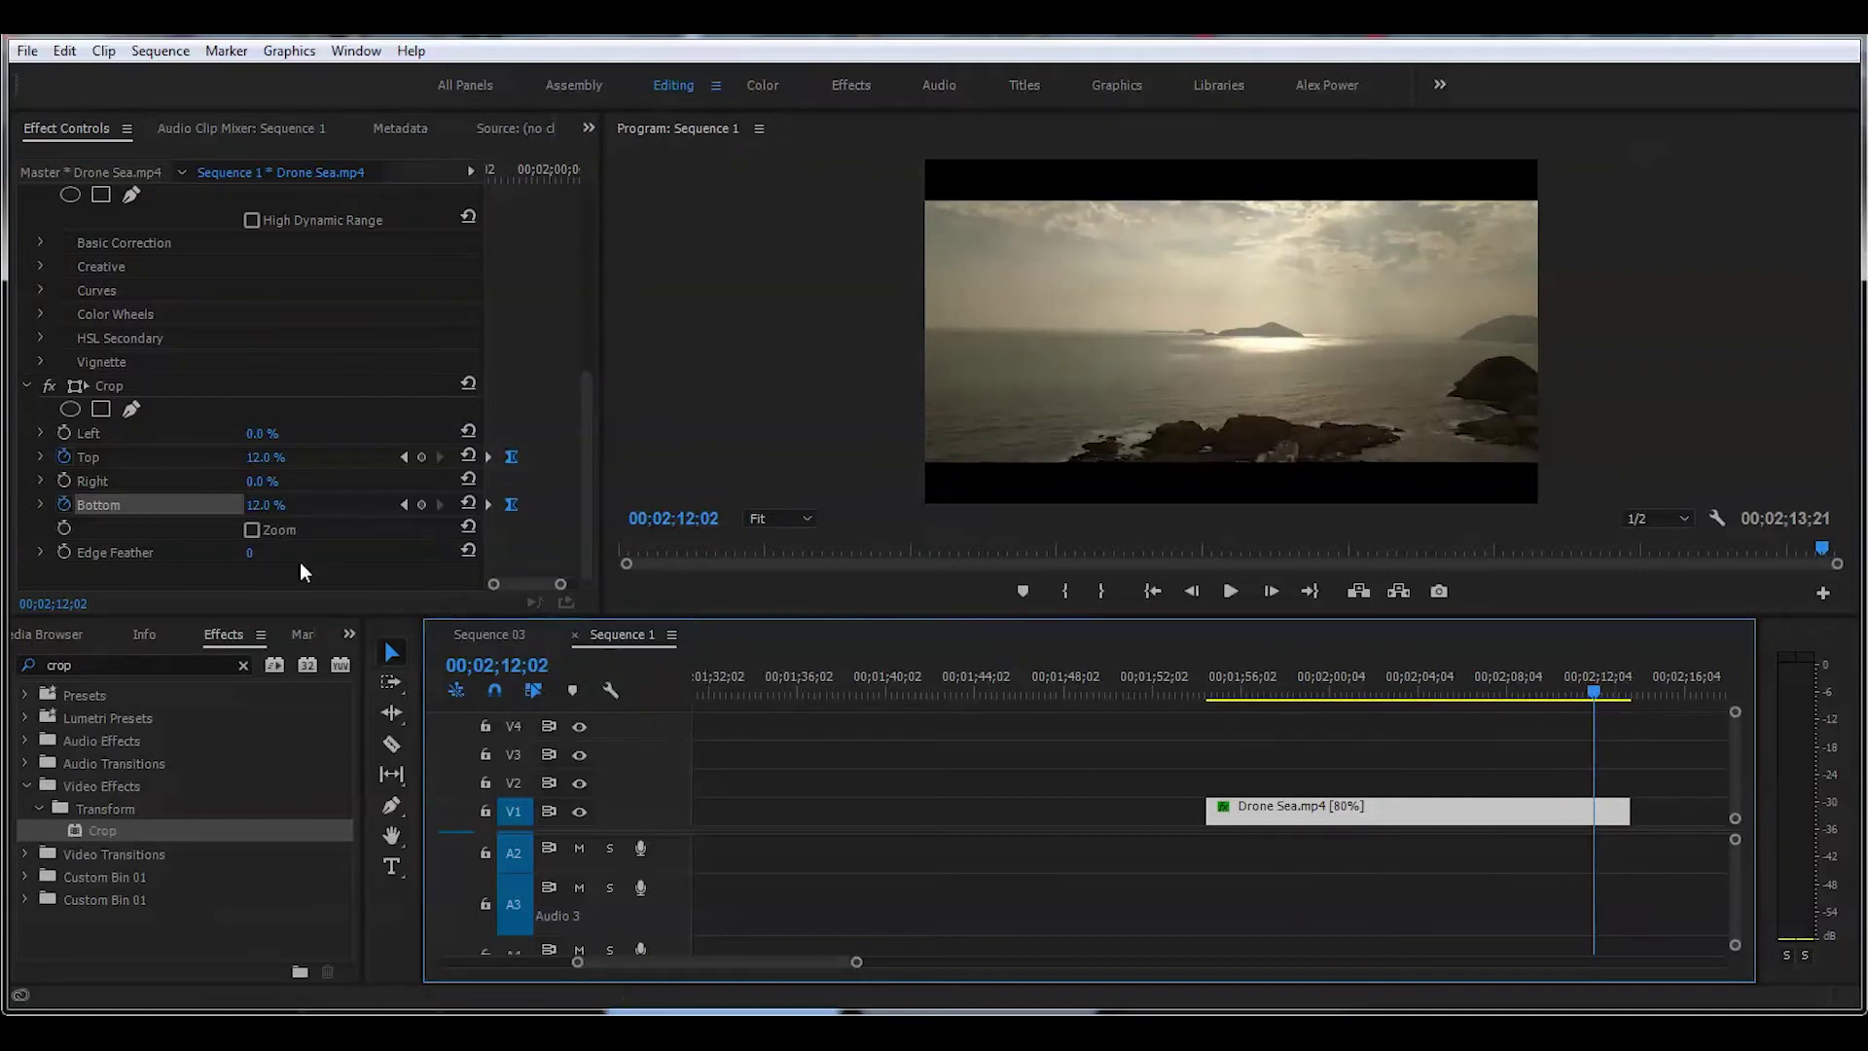
Copy the opening Top and Bottom crop keyframes
{"action": "left_click_drag", "start_coordinate": [522, 526], "coordinate": [479, 441]}
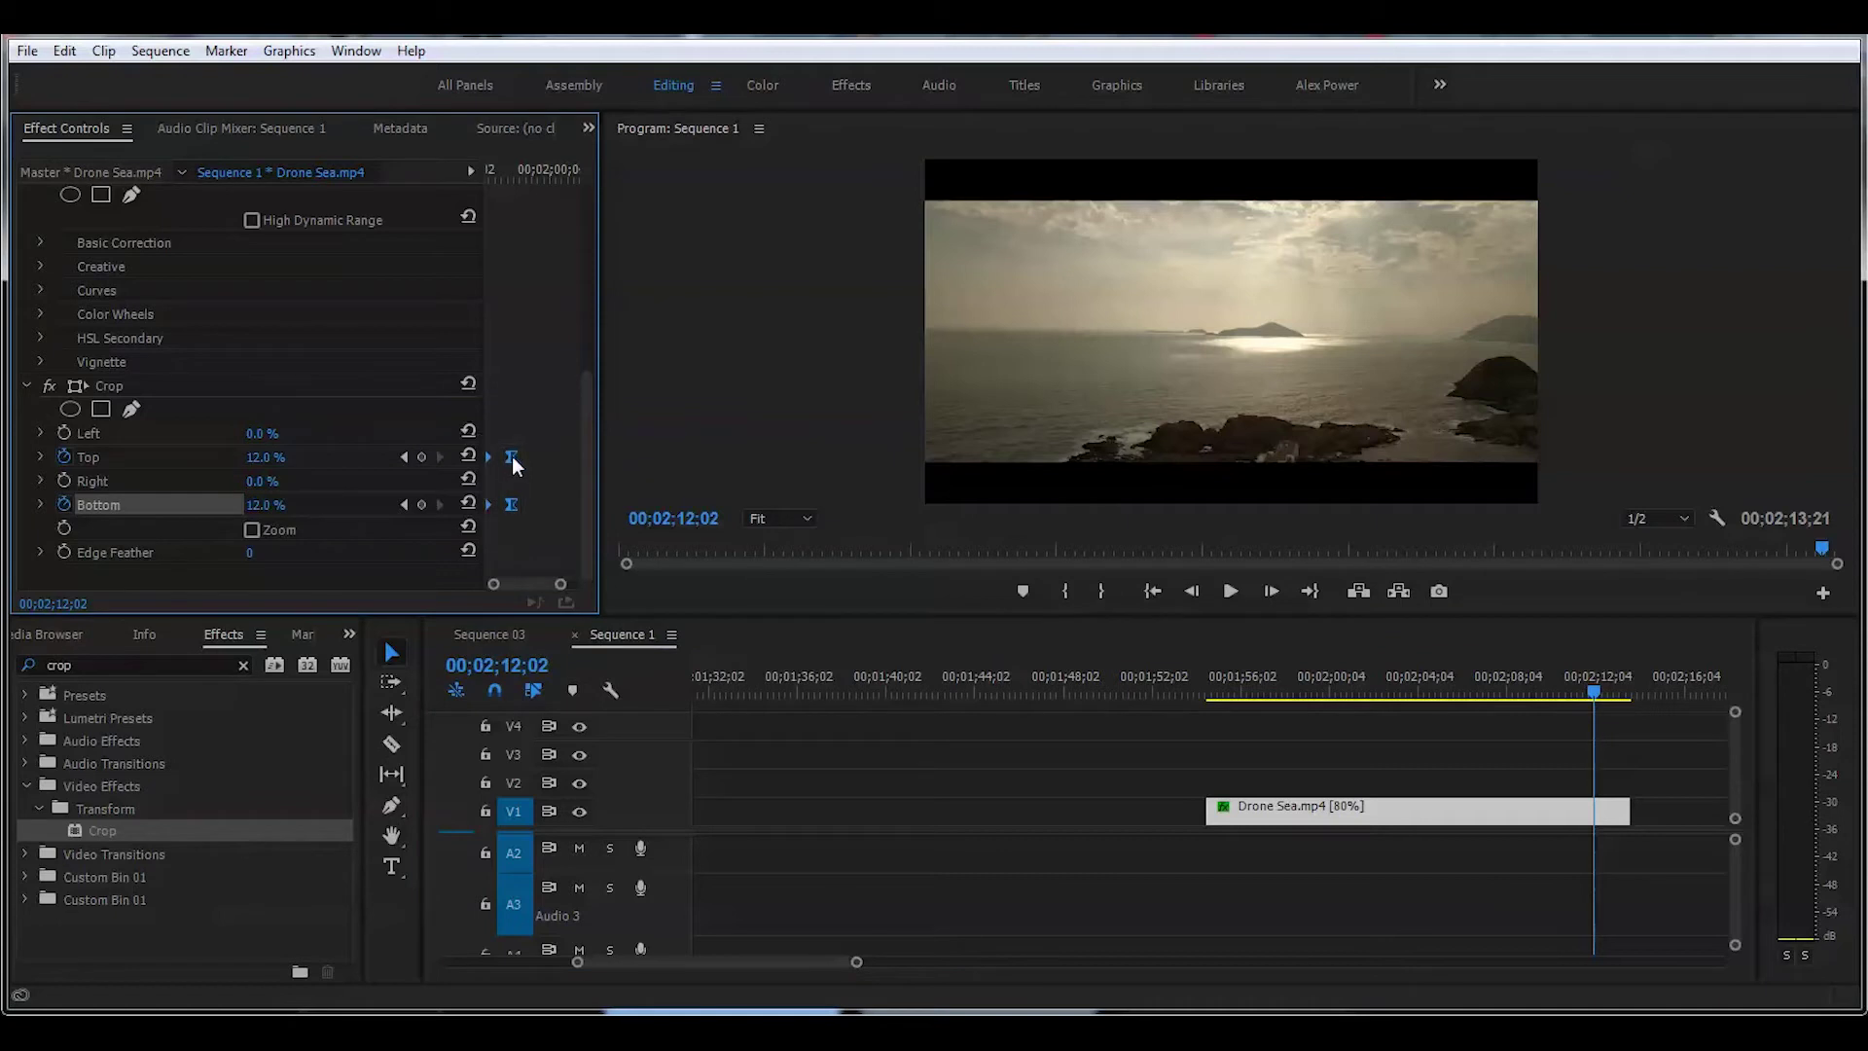
{"action": "right_click", "coordinate": [512, 458]}
{"action": "left_click", "coordinate": [574, 534]}
Paste the keyframes near the clip end and shift them so 50% lands at the end
{"action": "left_click_drag", "start_coordinate": [562, 589], "coordinate": [541, 589]}
{"action": "left_click_drag", "start_coordinate": [1588, 693], "coordinate": [1596, 697]}
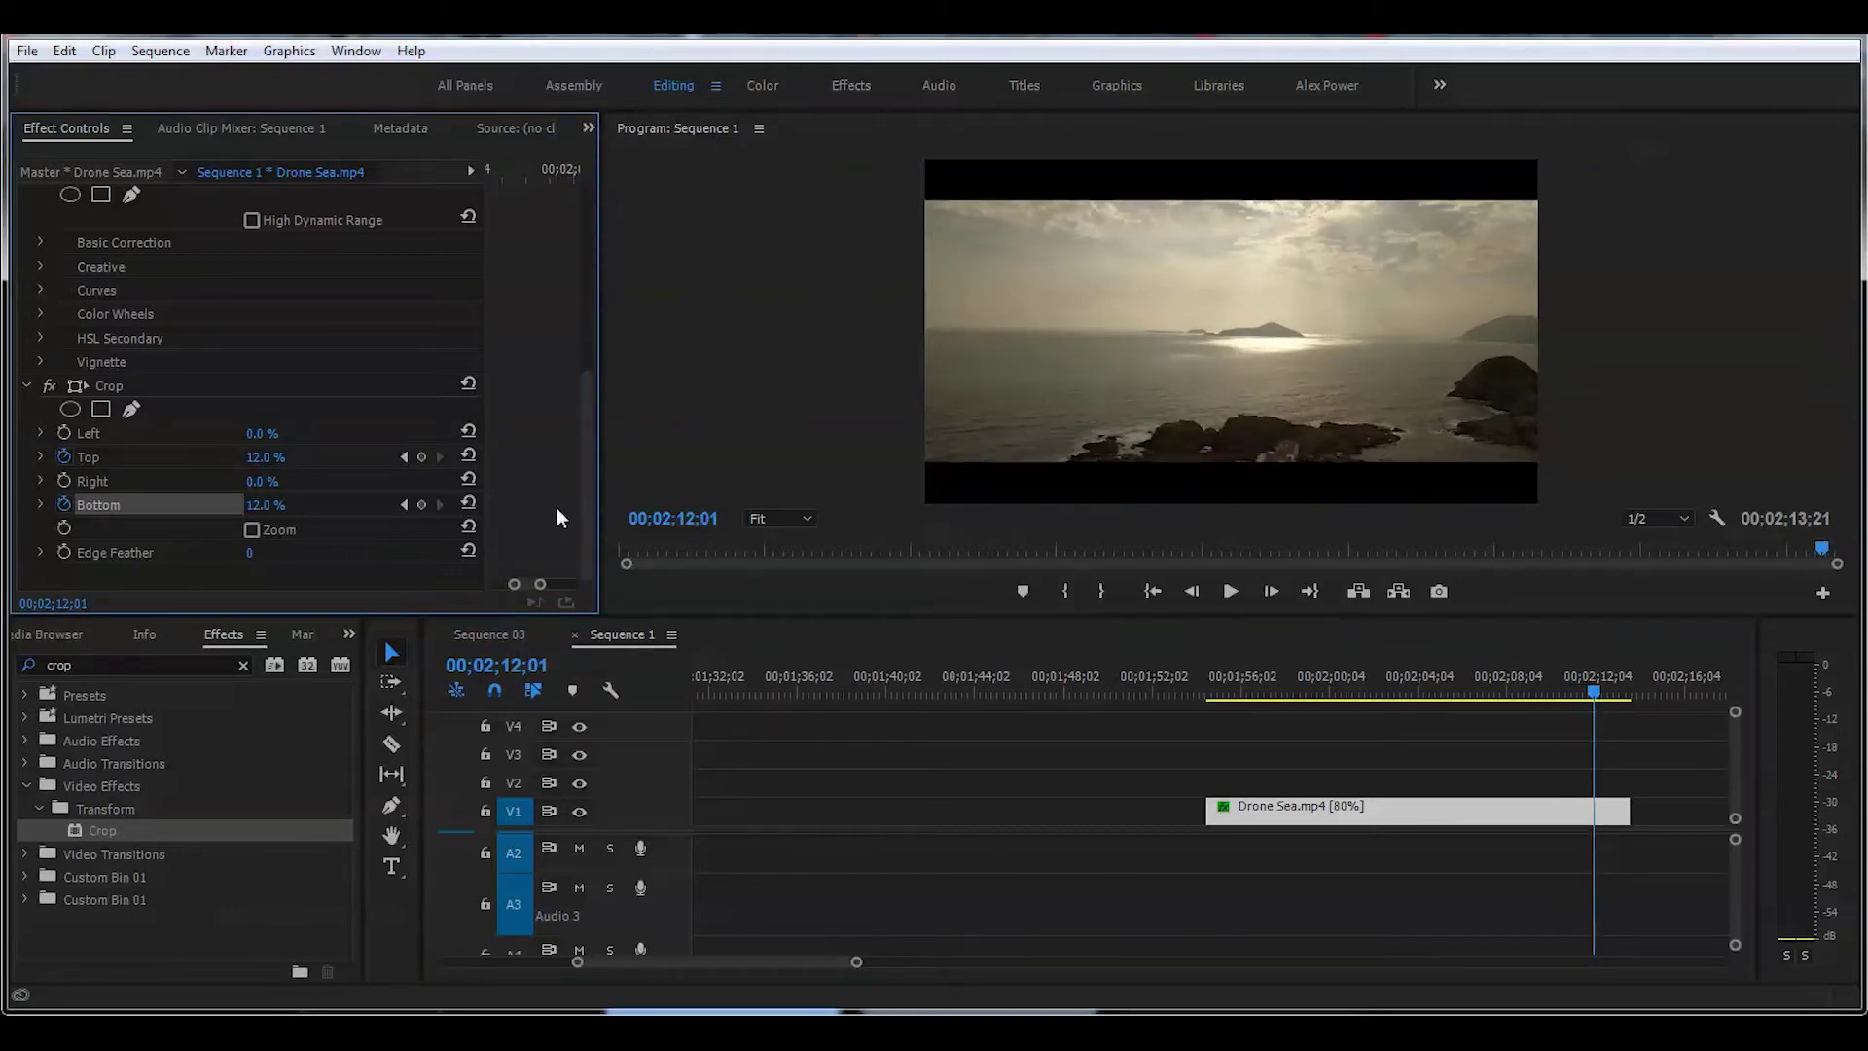
{"action": "key", "text": "ctrl+z"}
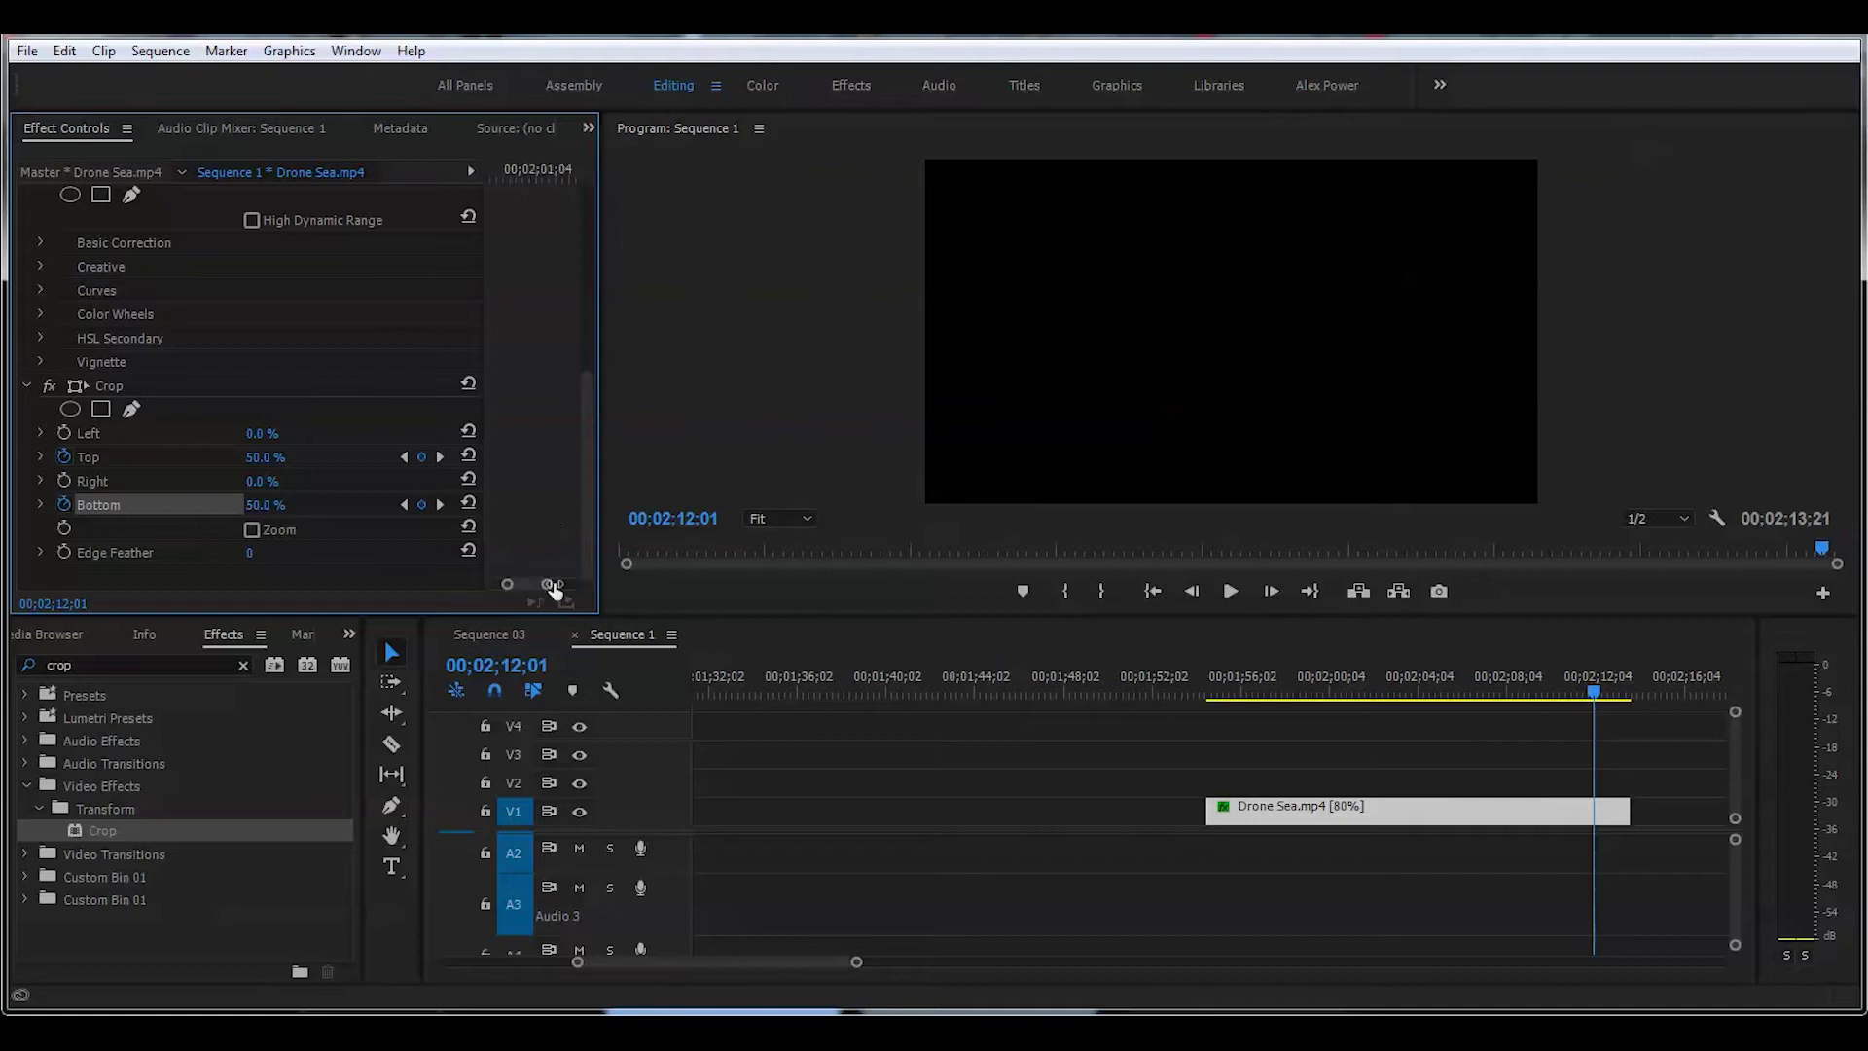
{"action": "left_click_drag", "start_coordinate": [541, 584], "coordinate": [574, 584]}
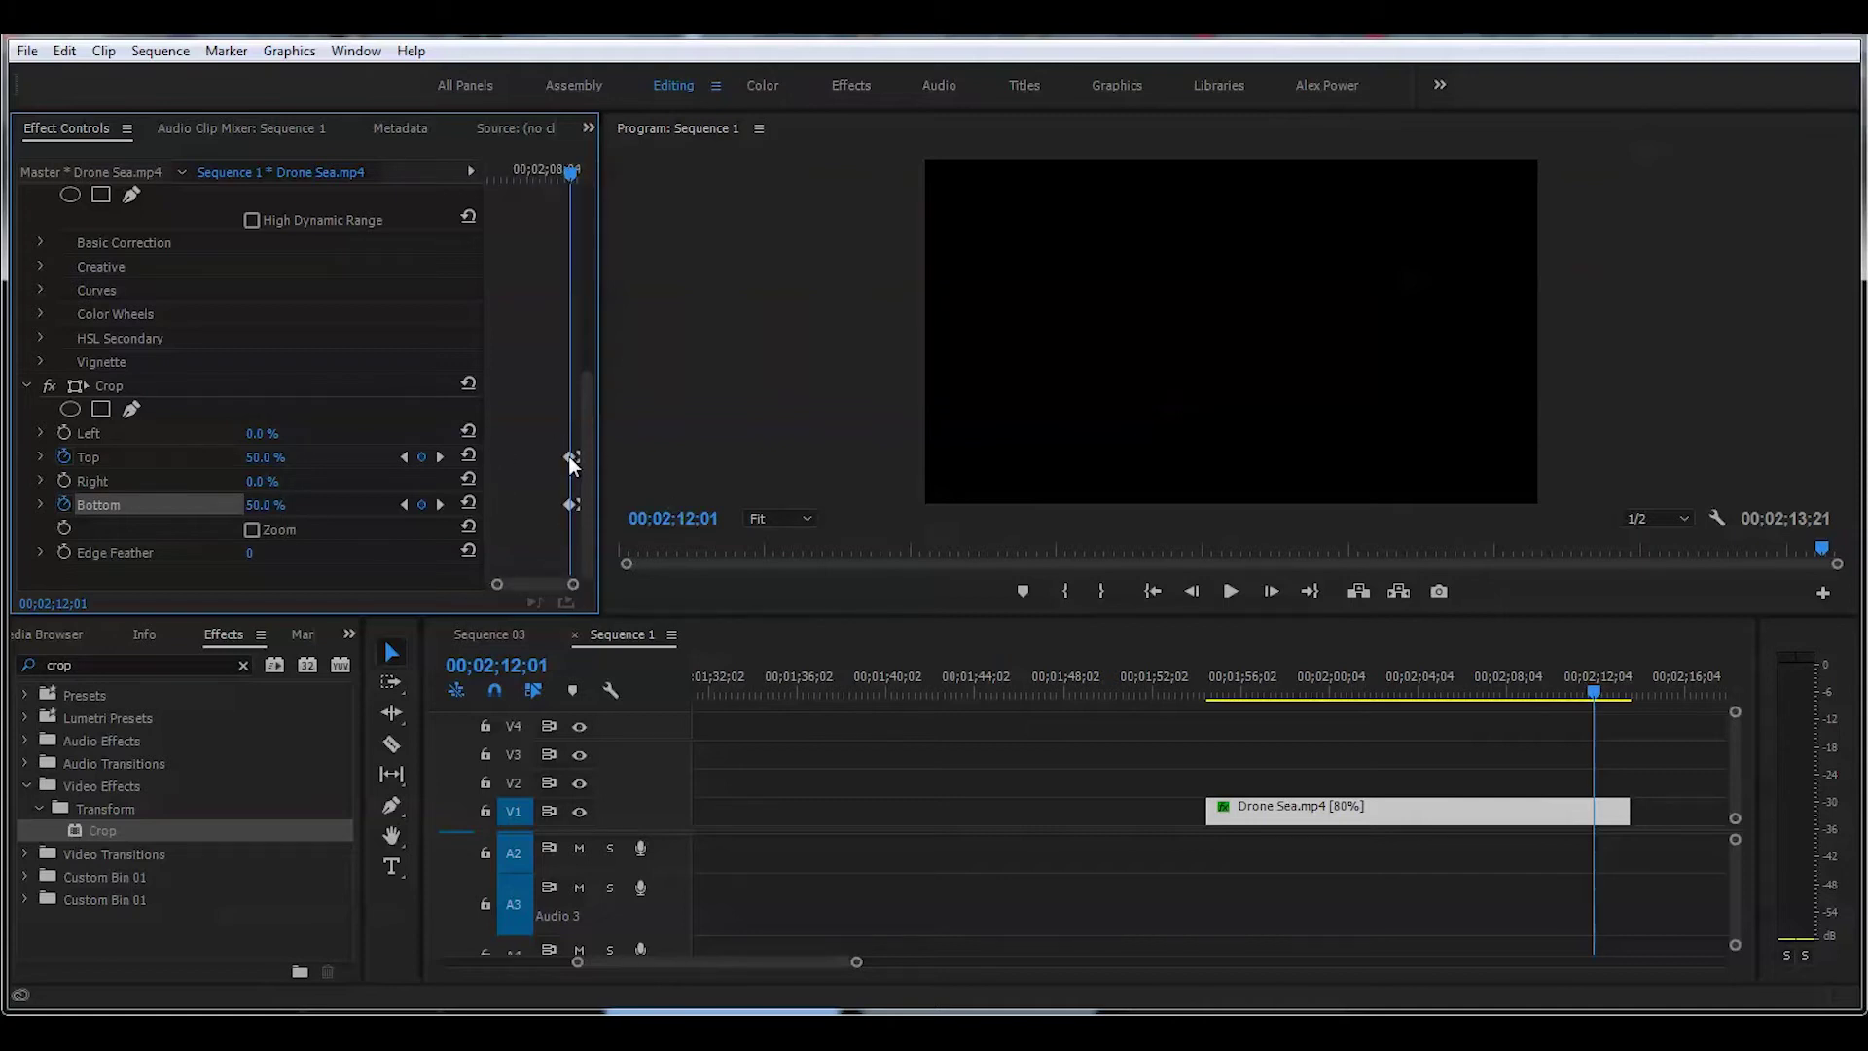
{"action": "left_click_drag", "start_coordinate": [569, 455], "coordinate": [546, 457]}
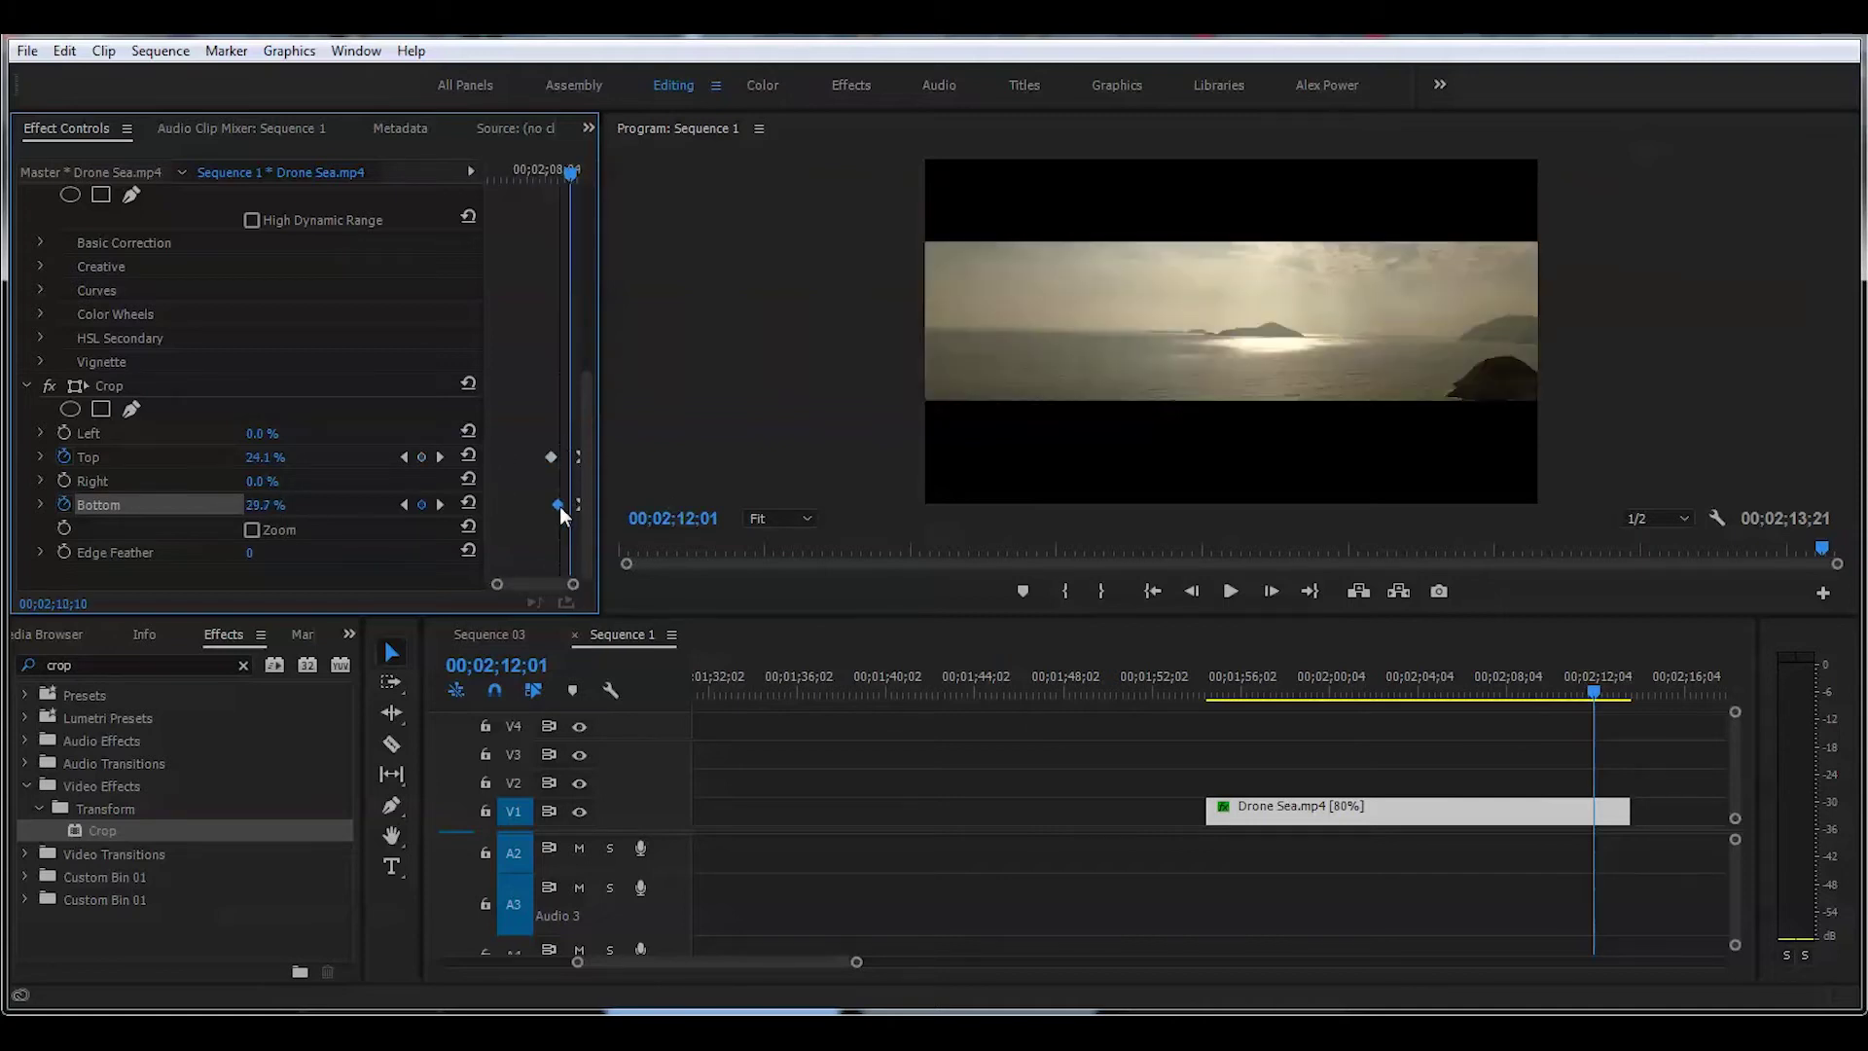
{"action": "left_click", "coordinate": [573, 458]}
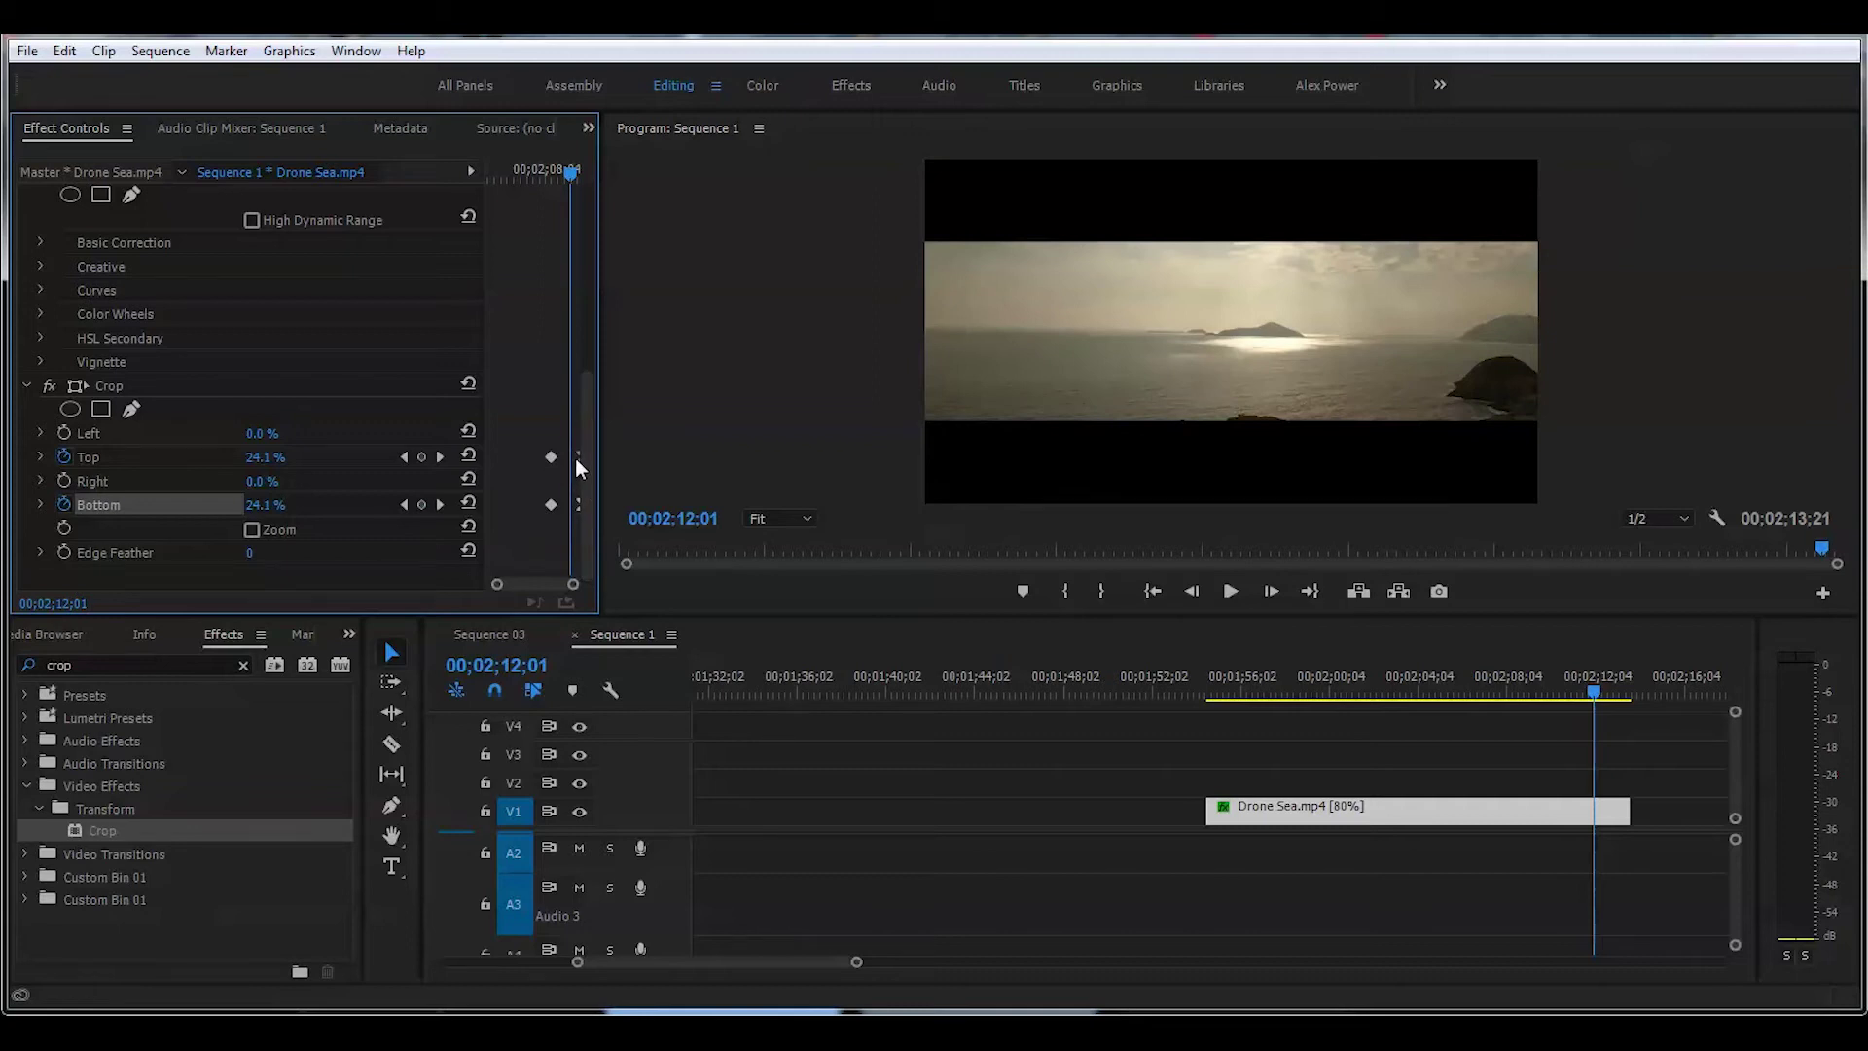
{"action": "left_click_drag", "start_coordinate": [577, 468], "coordinate": [535, 514]}
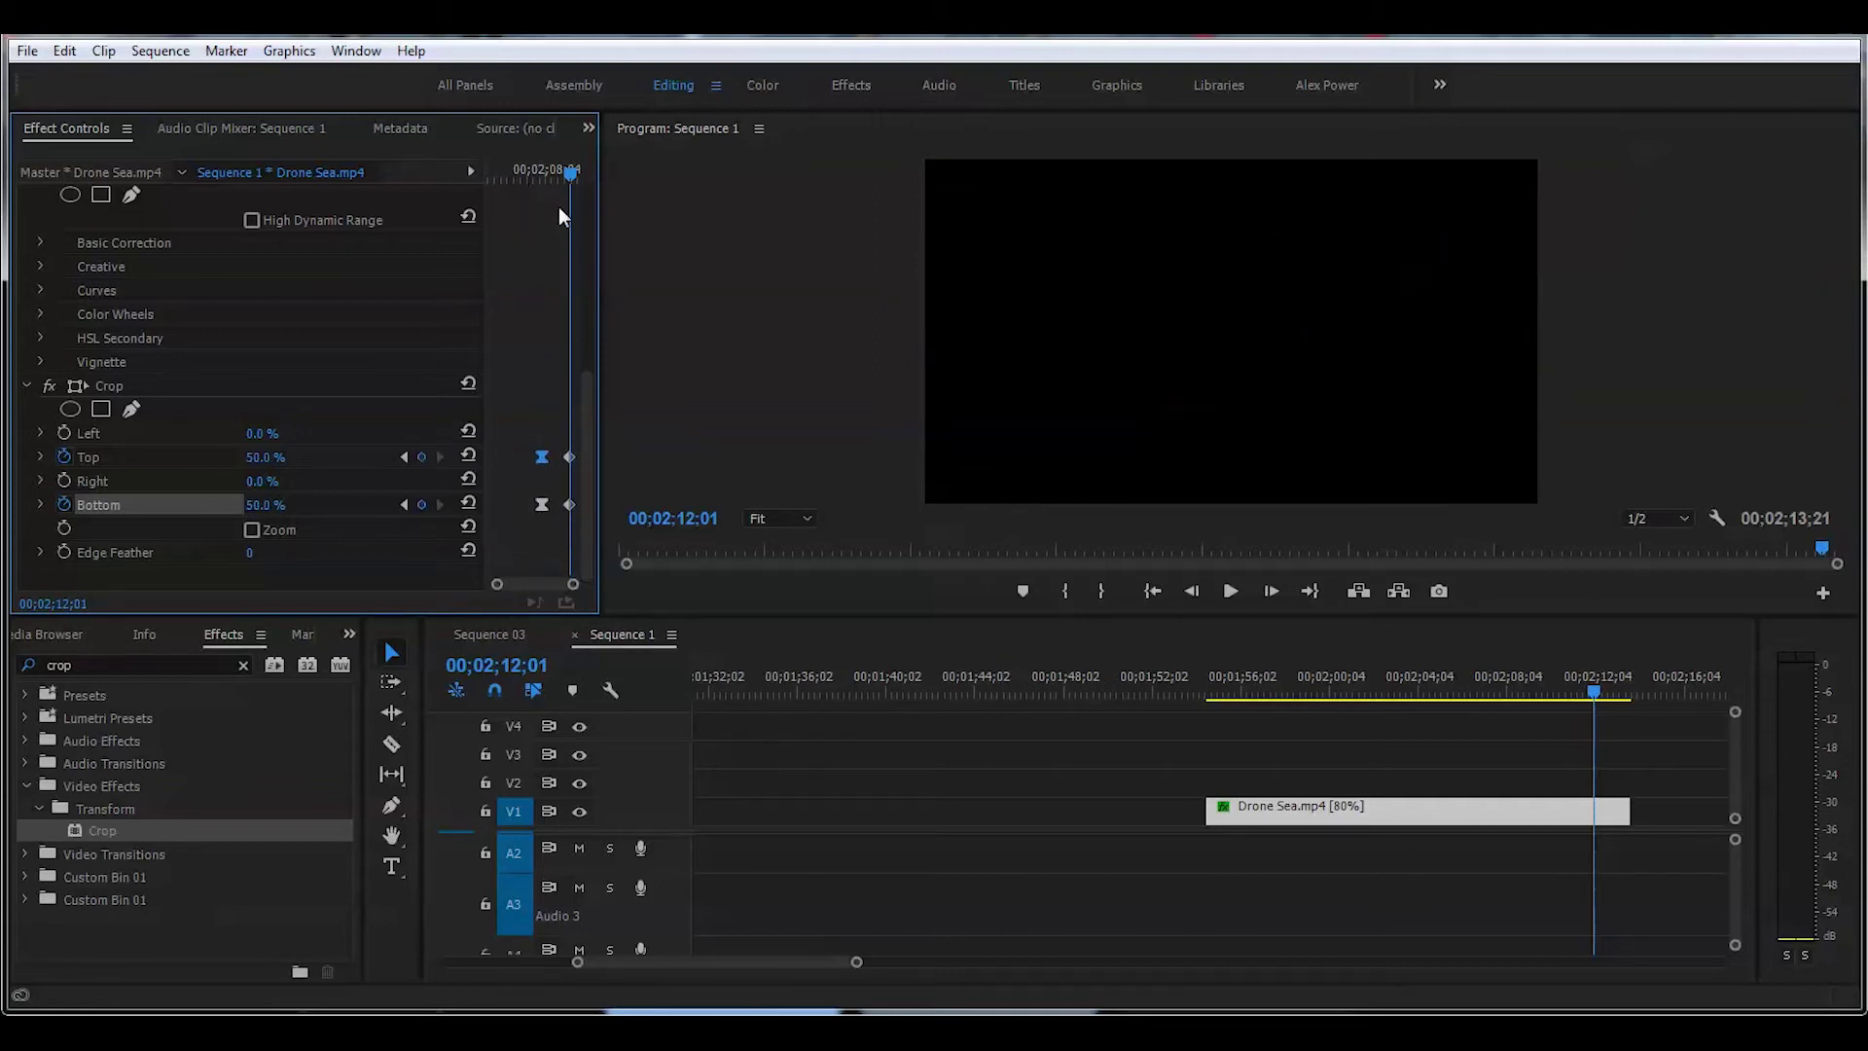
Check the closing Top and Bottom keyframes, then play the clip from its start
{"action": "left_click_drag", "start_coordinate": [570, 171], "coordinate": [537, 172]}
{"action": "left_click", "coordinate": [557, 458]}
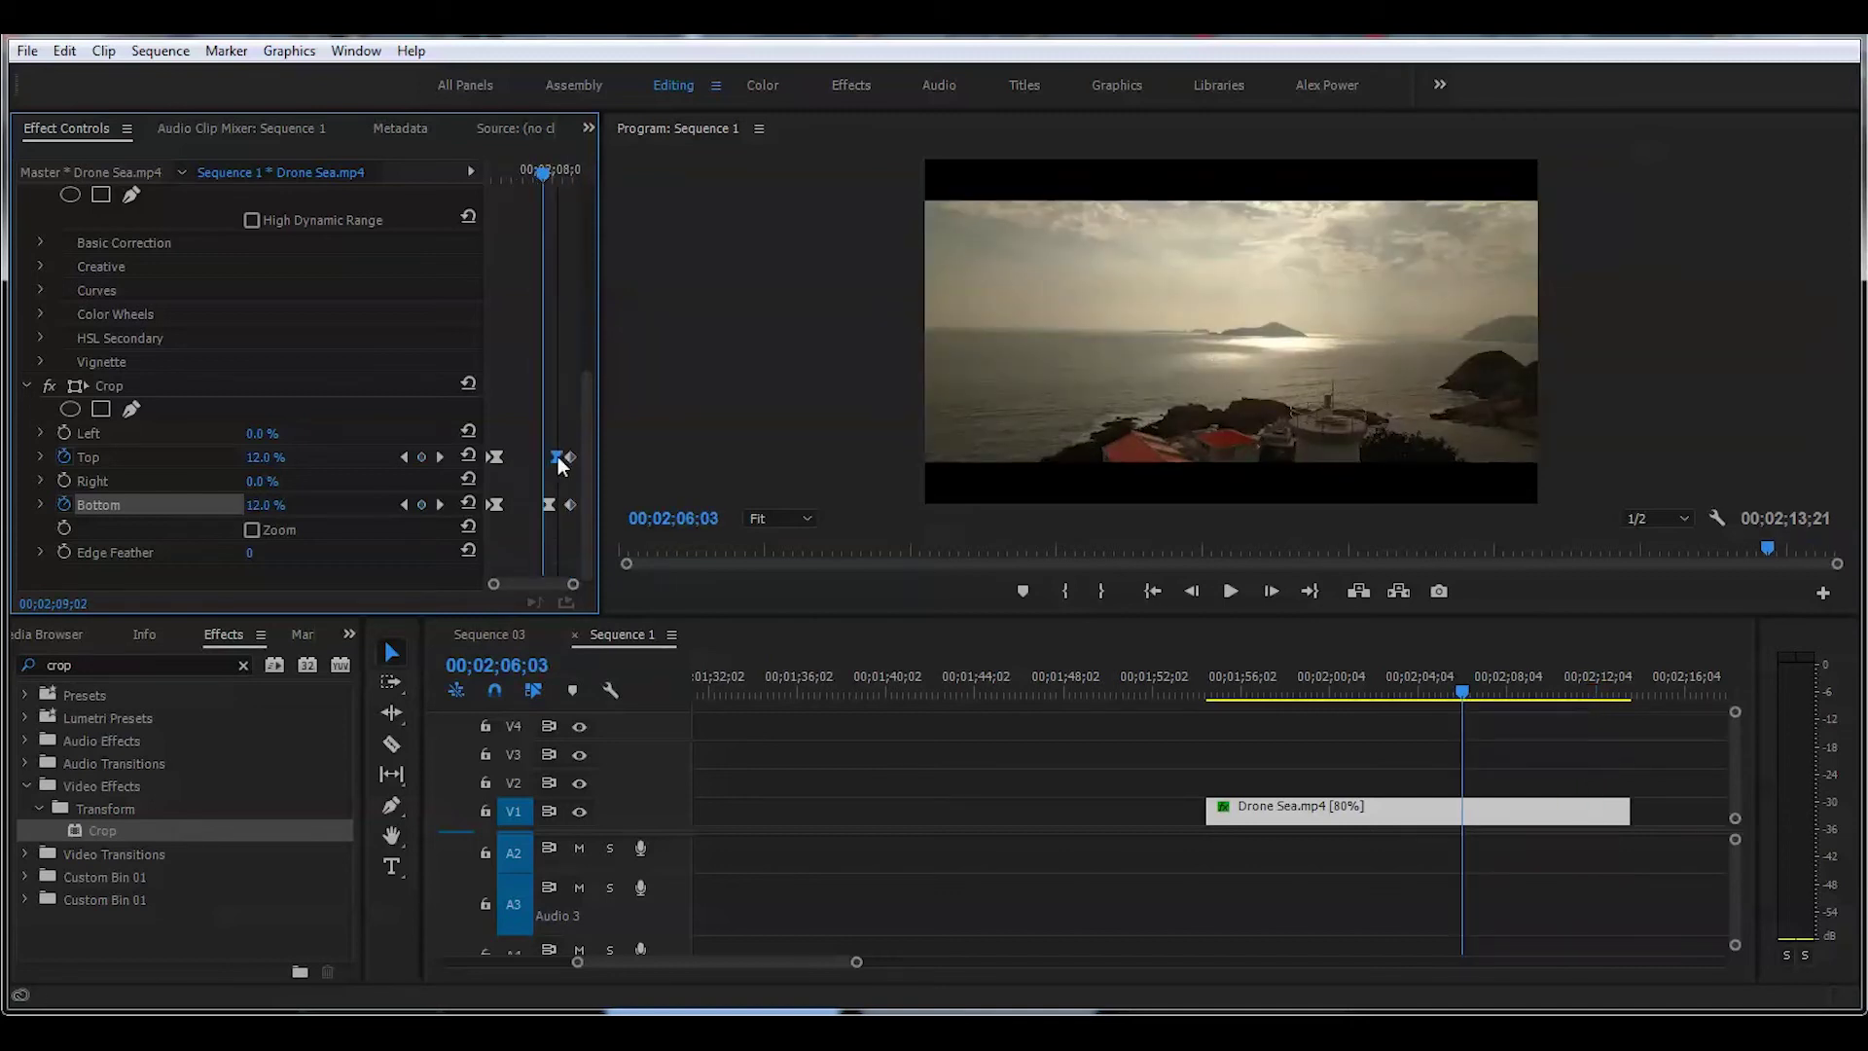
{"action": "left_click", "coordinate": [552, 506]}
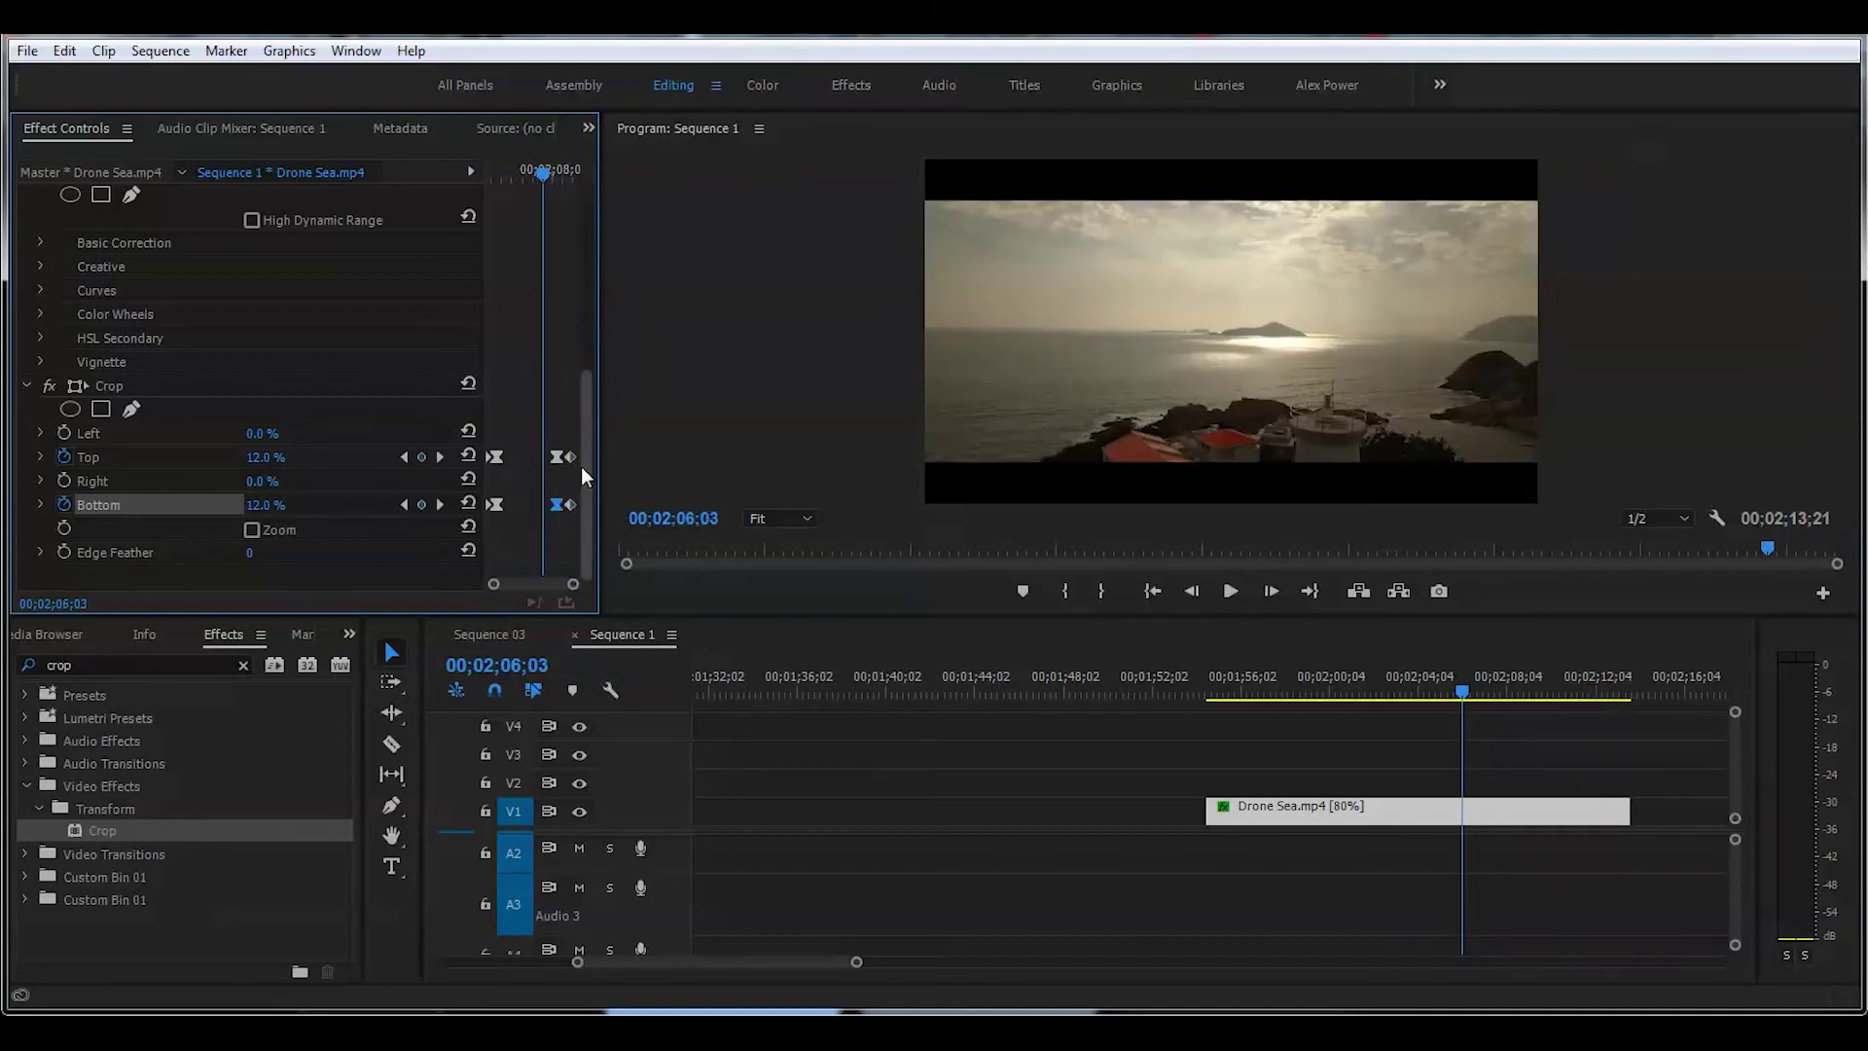
{"action": "key", "text": "Up"}
{"action": "left_click", "coordinate": [1231, 592]}
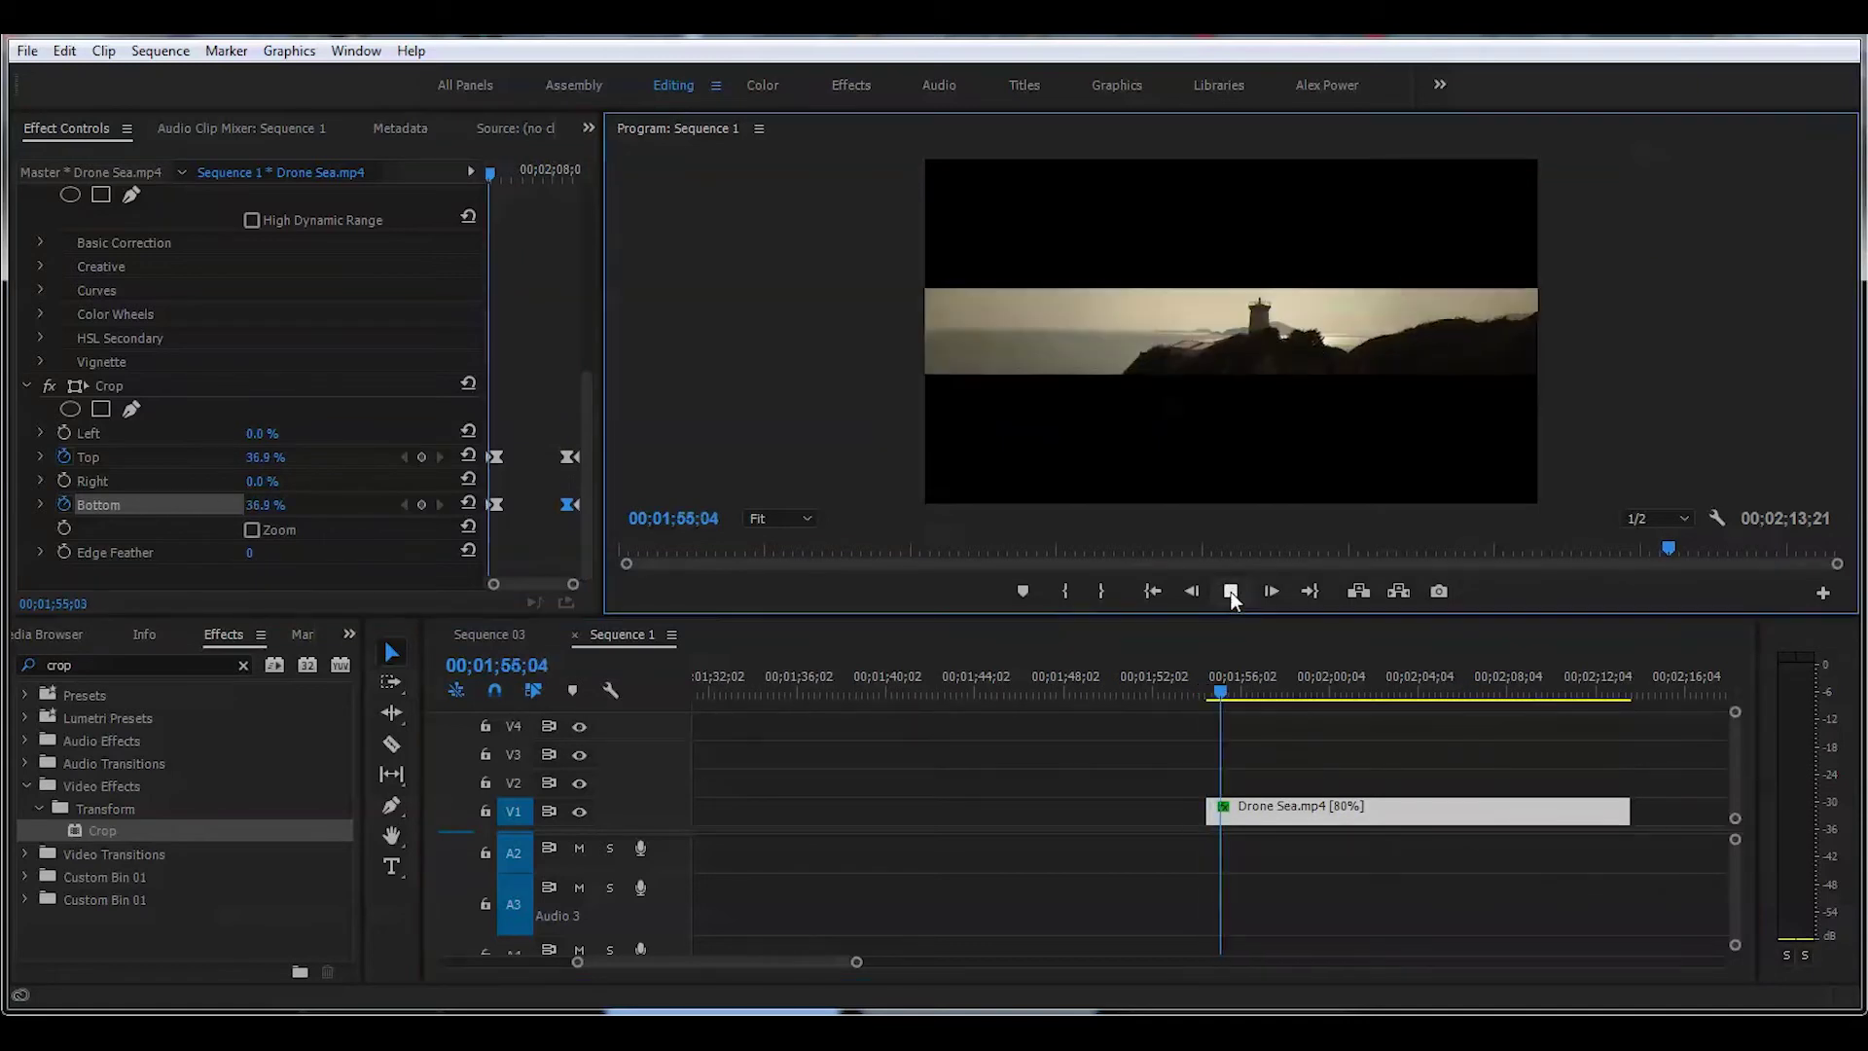